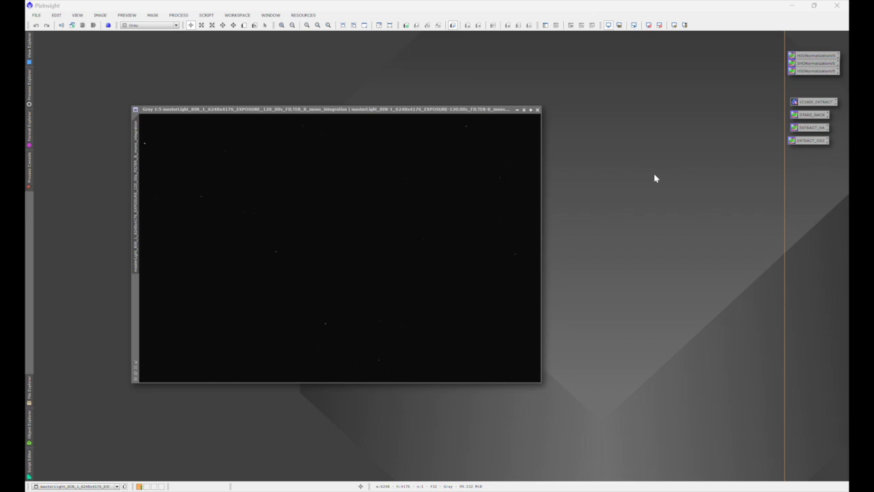
# - Auto-stretch the light frame with Ctrl+A to reveal the spiral galaxy, stars and background gradient
pyautogui.click(464, 110)
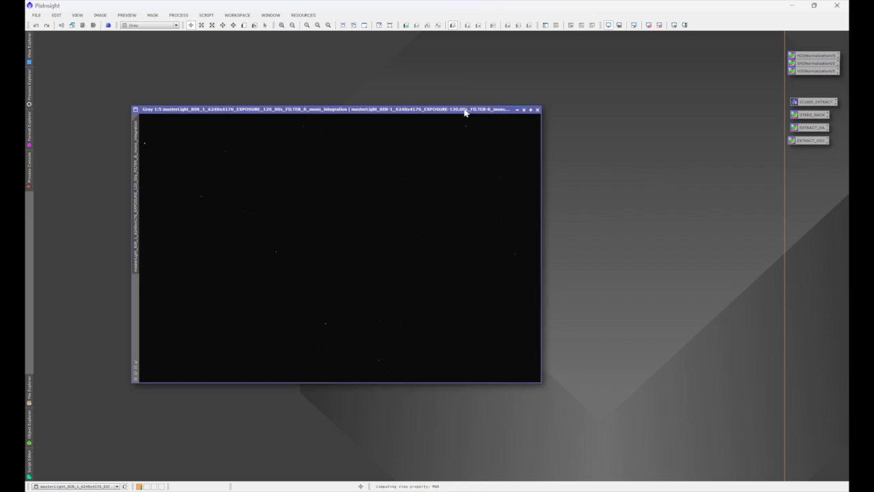
pyautogui.hotkey('ctrl', 'a')
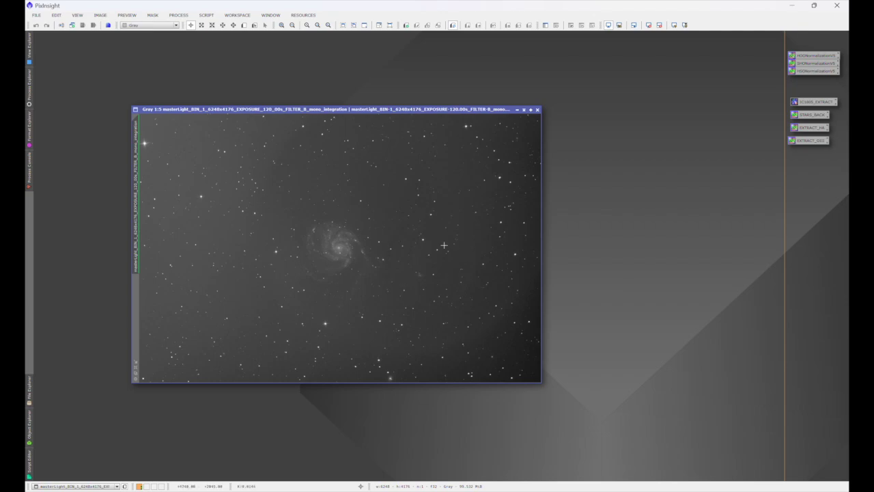
# - Move the stretched light frame window slightly up and to the left
pyautogui.moveTo(439, 109); pyautogui.dragTo(415, 95)
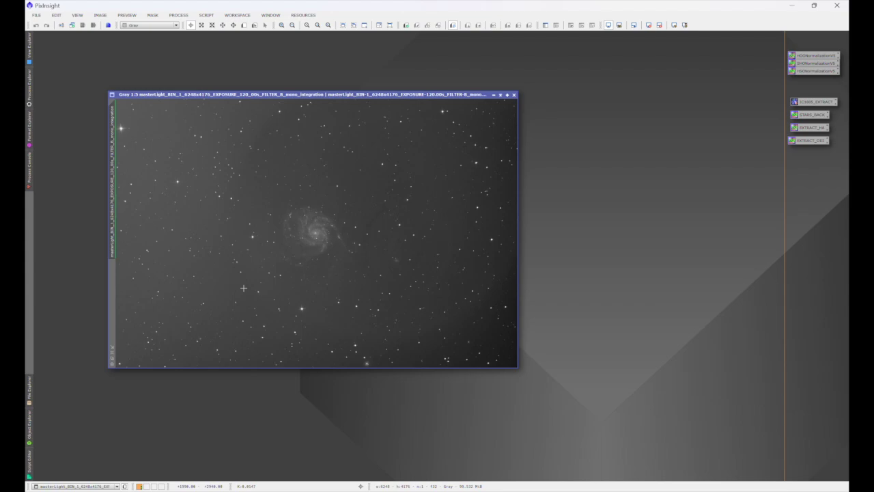
# - Crop the light frame's ragged edges with DynamicCrop to 6175 × 4115, accepting loss of astrometric solution
pyautogui.click(178, 15)
pyautogui.moveTo(198, 25)
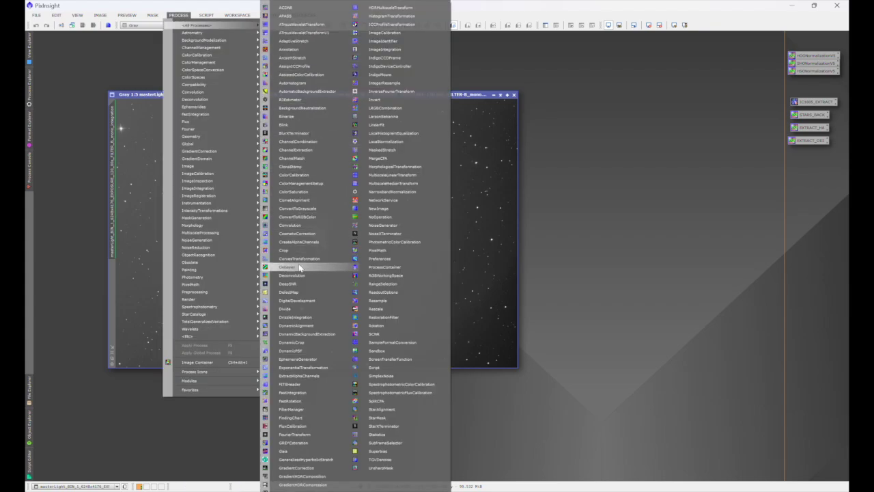
pyautogui.click(293, 342)
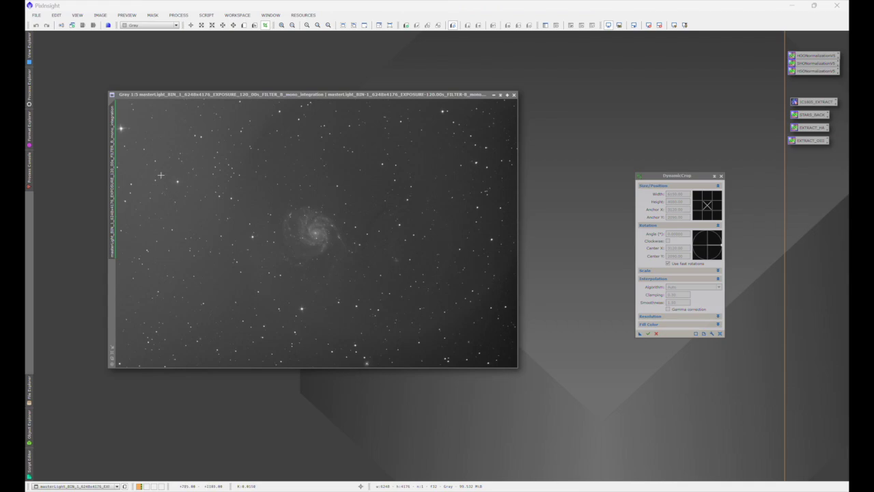
pyautogui.moveTo(118, 103); pyautogui.dragTo(515, 363)
pyautogui.click(648, 333)
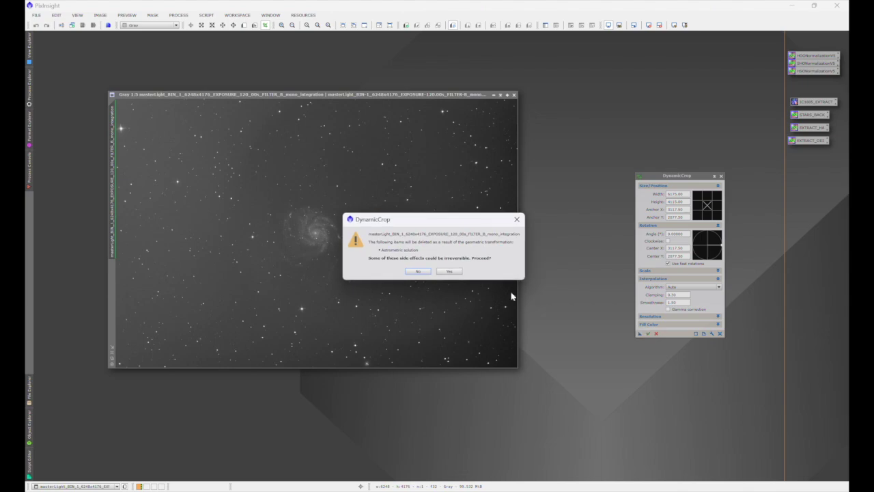
pyautogui.click(451, 271)
pyautogui.click(721, 175)
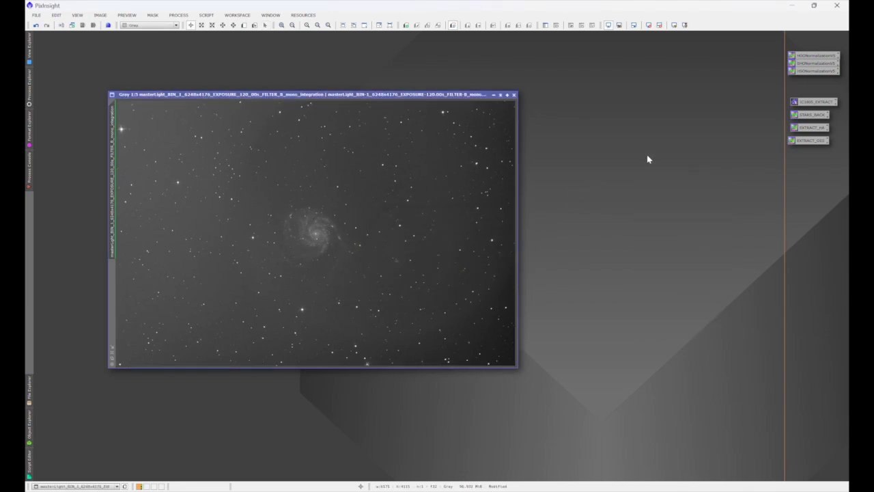
# - Apply BlurXTerminator with Correct Only enabled to the cropped light frame
pyautogui.click(179, 14)
pyautogui.moveTo(198, 26)
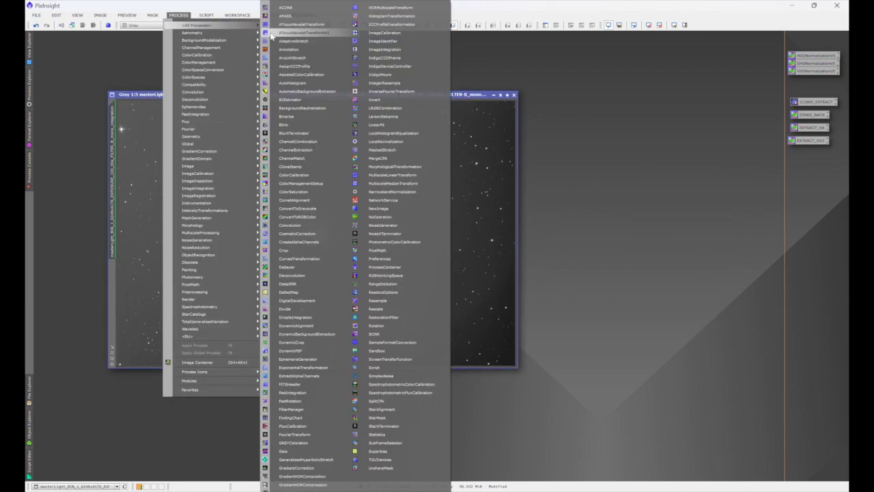
pyautogui.click(294, 133)
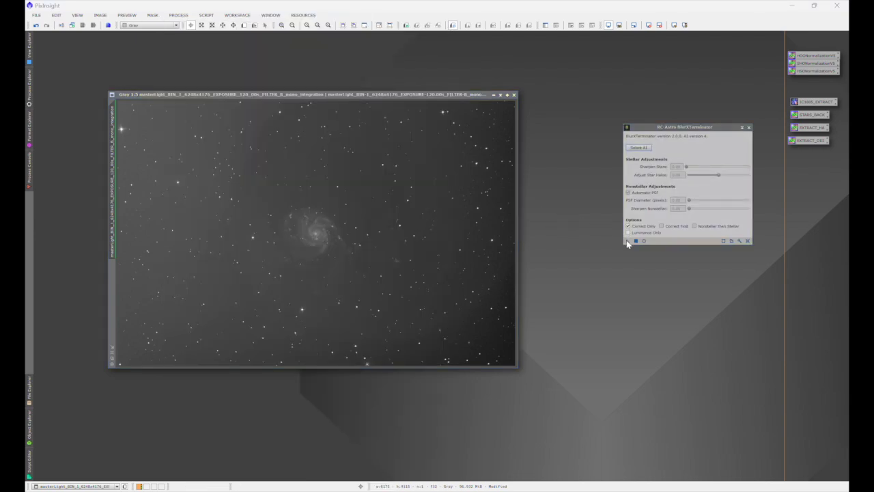
pyautogui.moveTo(627, 241); pyautogui.dragTo(486, 246)
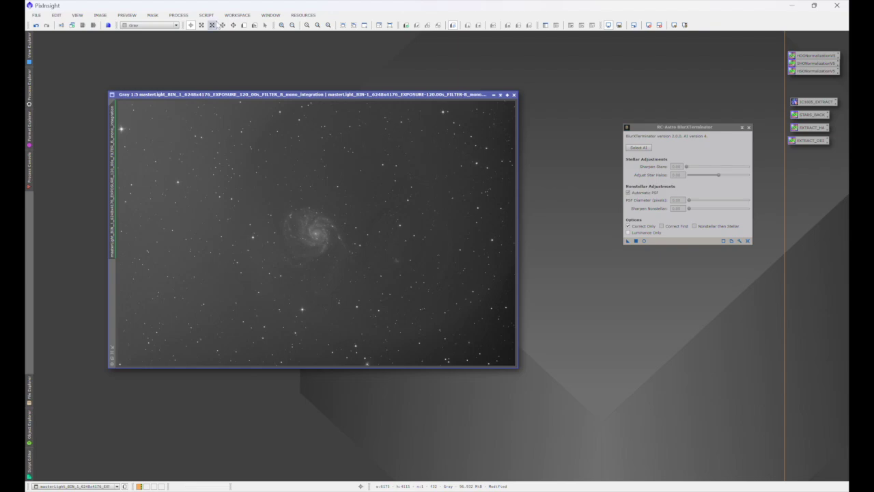
# - Run the SetiAstro Automatic DBE script to remove the light frame's background gradient
pyautogui.click(206, 14)
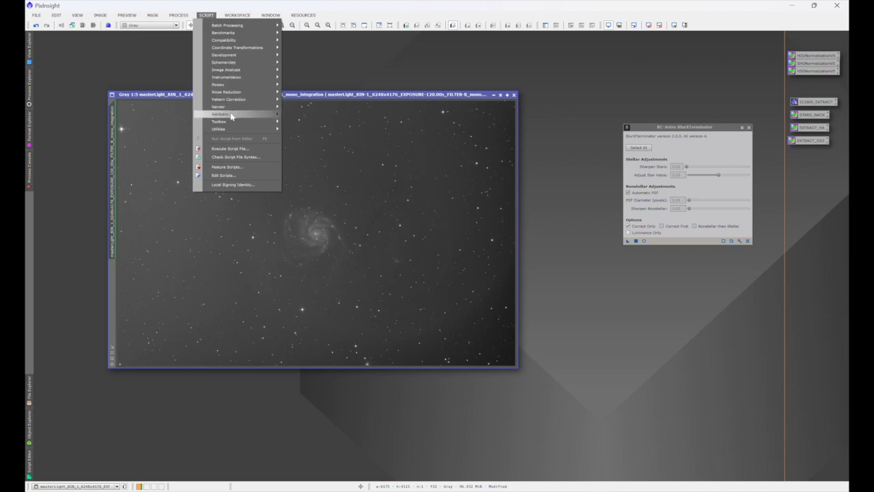
pyautogui.moveTo(250, 114)
pyautogui.click(338, 139)
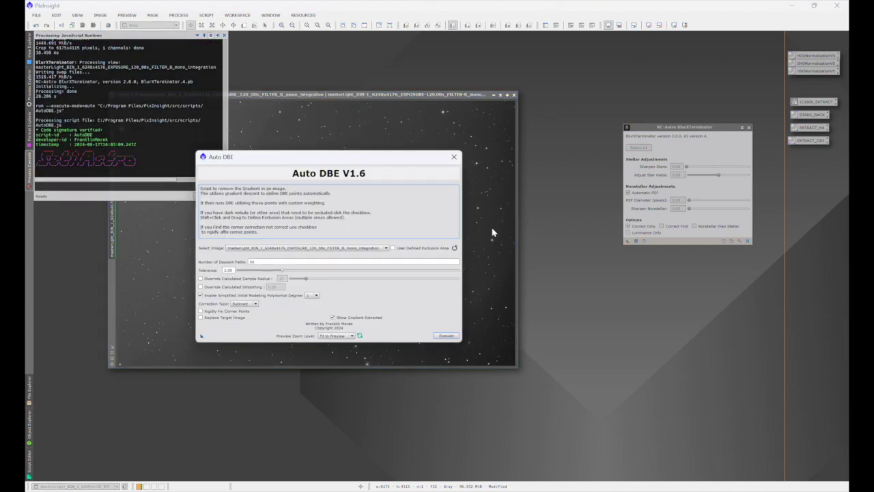
pyautogui.click(447, 334)
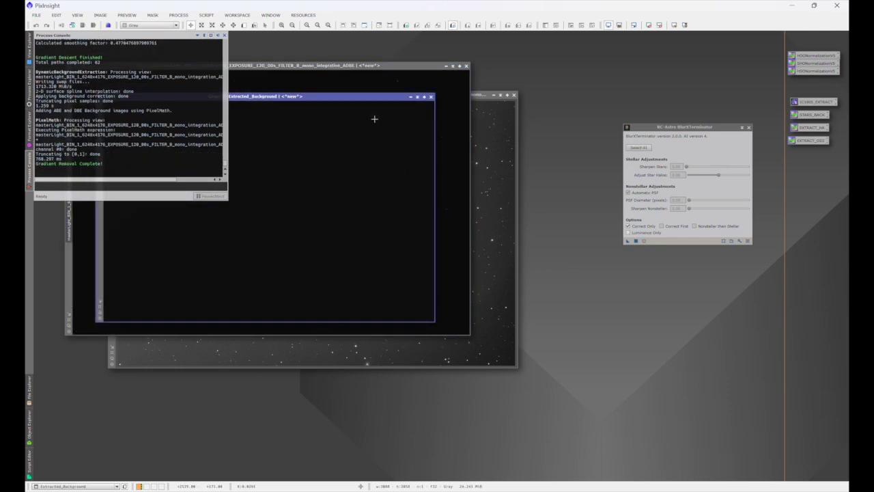
# - Close the extracted background, auto-stretch the ADBE image and minimize the original light frame
pyautogui.moveTo(363, 97); pyautogui.dragTo(488, 159)
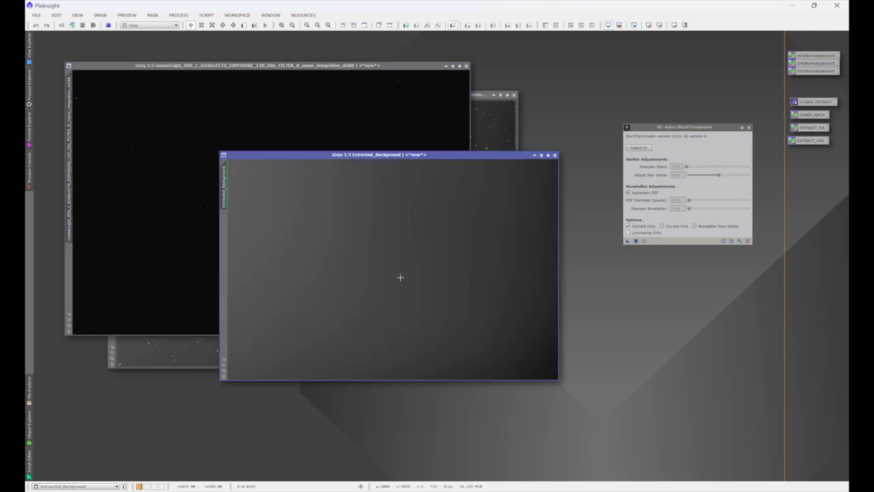
pyautogui.click(554, 156)
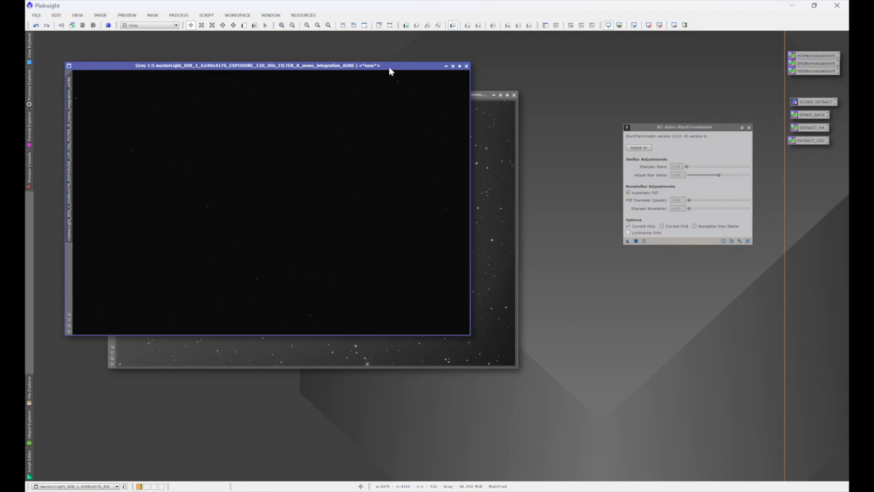
pyautogui.moveTo(390, 72); pyautogui.dragTo(472, 146)
pyautogui.hotkey('ctrl', 'a')
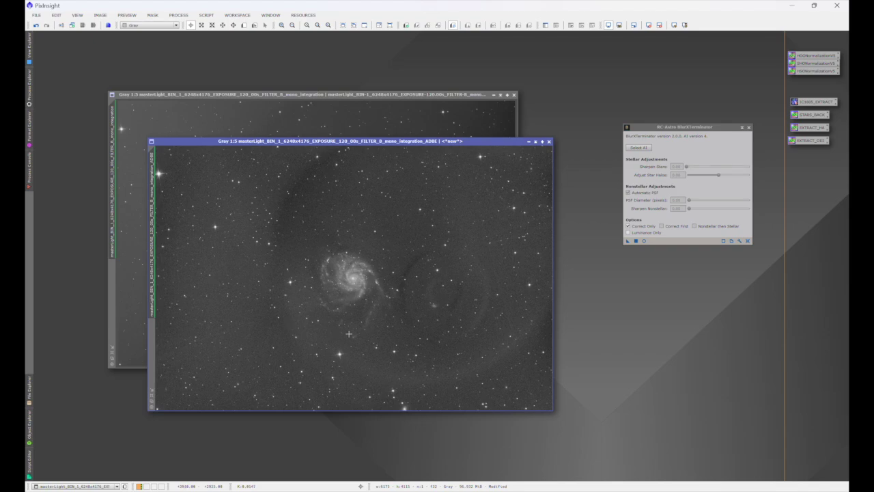
pyautogui.click(494, 95)
# - Park the light frame and two ADBE clones (_ADBE_clone, _ADBE_clone1) as icons along the top
pyautogui.moveTo(355, 234); pyautogui.dragTo(87, 44)
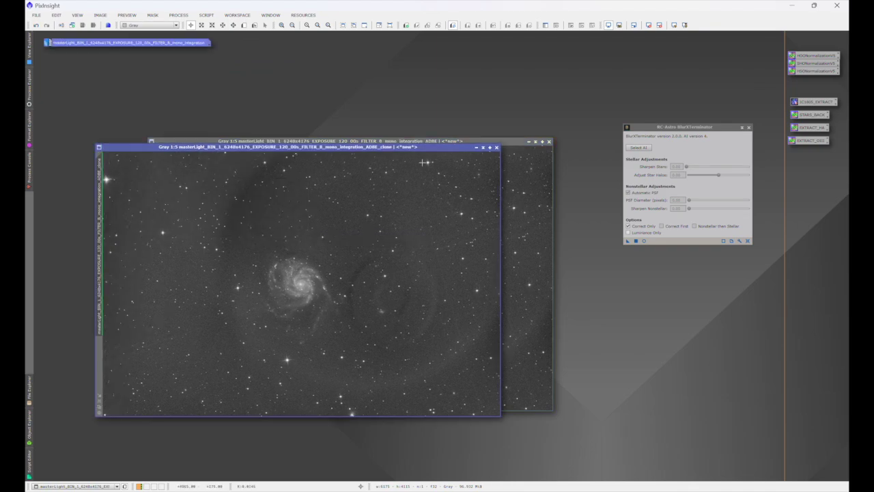
pyautogui.click(476, 147)
pyautogui.moveTo(329, 284)
pyautogui.mouseDown()
pyautogui.moveTo(414, 206)
pyautogui.moveTo(329, 48)
pyautogui.mouseUp()
pyautogui.moveTo(154, 173); pyautogui.dragTo(102, 173)
pyautogui.click(479, 146)
pyautogui.moveTo(354, 282)
pyautogui.mouseDown()
pyautogui.moveTo(384, 86)
pyautogui.moveTo(349, 63)
pyautogui.mouseUp()
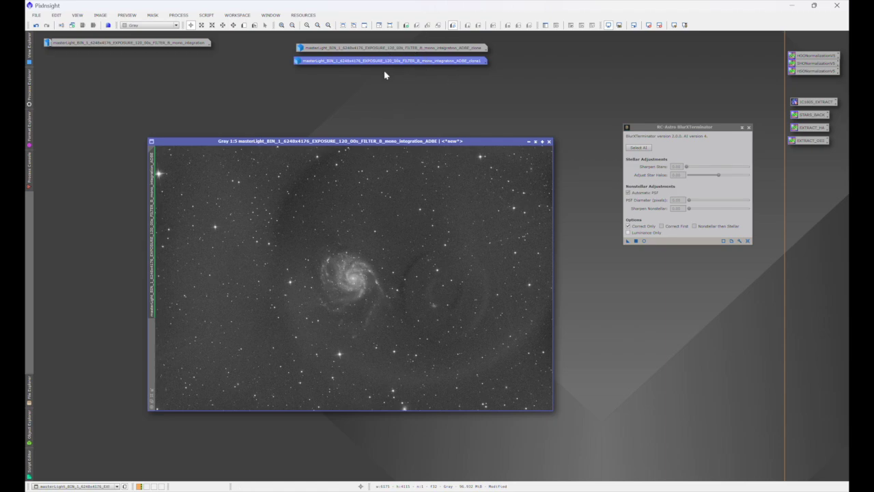
# - Make the ADBE image starless with StarXTerminator and close the generated stars image
pyautogui.moveTo(372, 142); pyautogui.dragTo(353, 120)
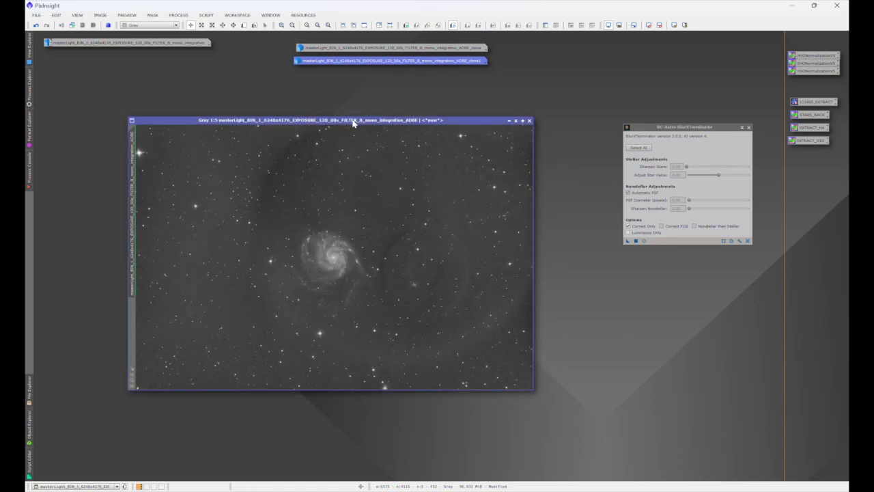
pyautogui.click(179, 15)
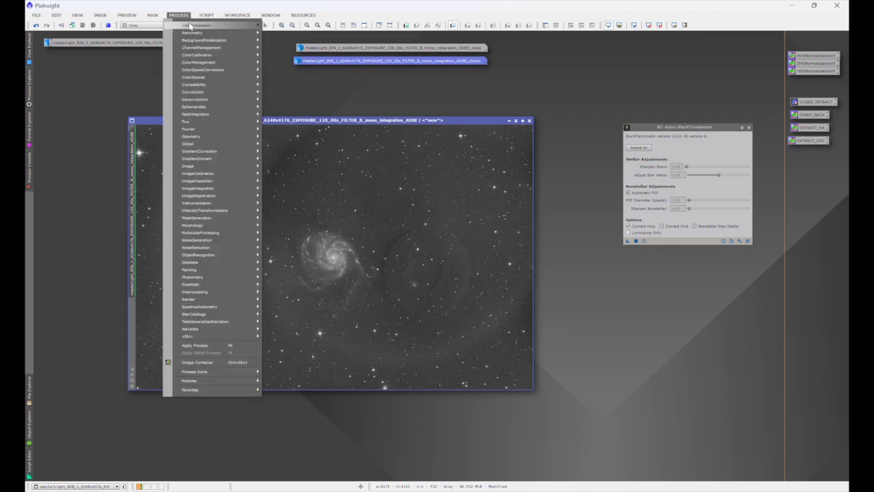
pyautogui.moveTo(192, 25)
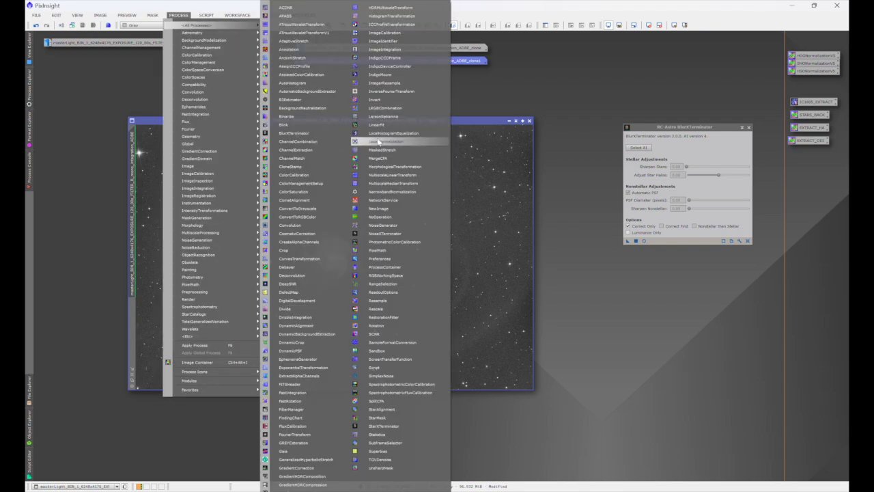
pyautogui.click(392, 429)
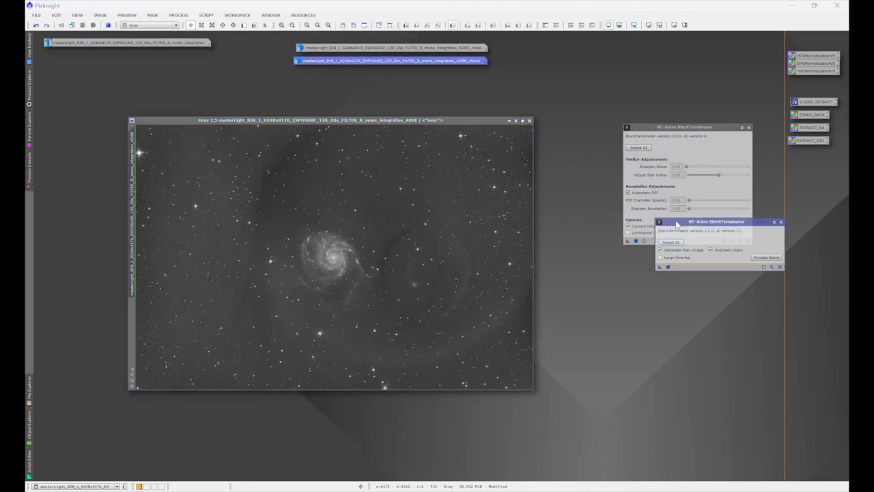
pyautogui.moveTo(676, 220); pyautogui.dragTo(627, 268)
pyautogui.moveTo(609, 319); pyautogui.dragTo(385, 249)
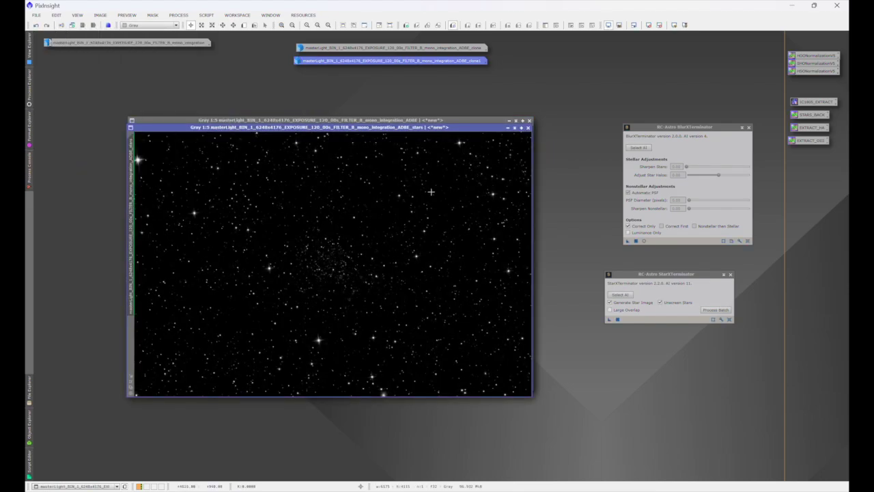
pyautogui.click(528, 128)
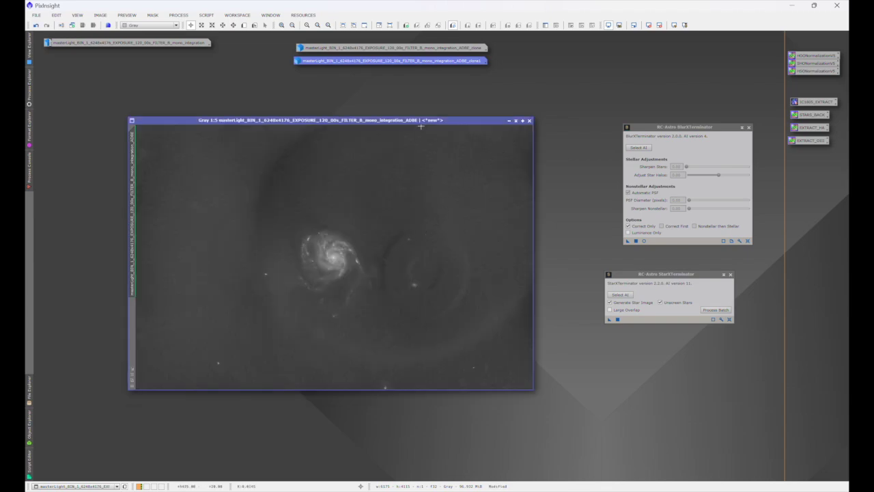
pyautogui.moveTo(423, 121); pyautogui.dragTo(406, 109)
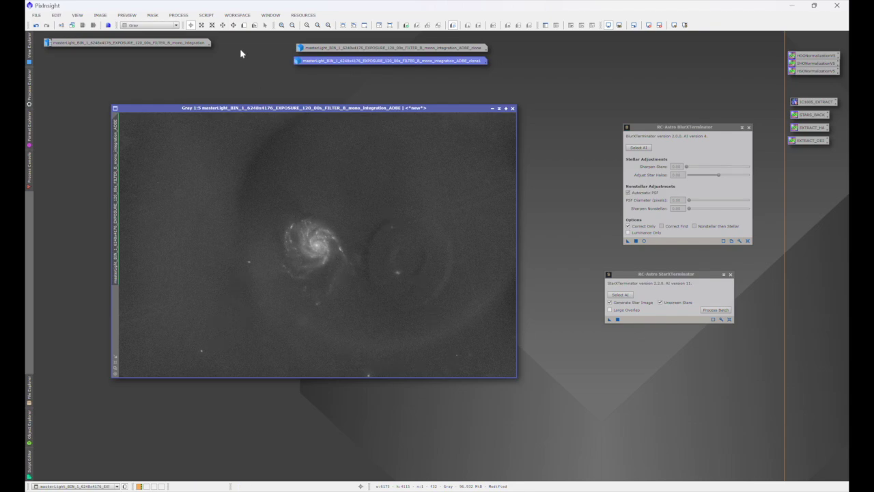
# - Launch the Blemish Blaster script, move its window up-left and enlarge it for a bigger preview
pyautogui.click(206, 15)
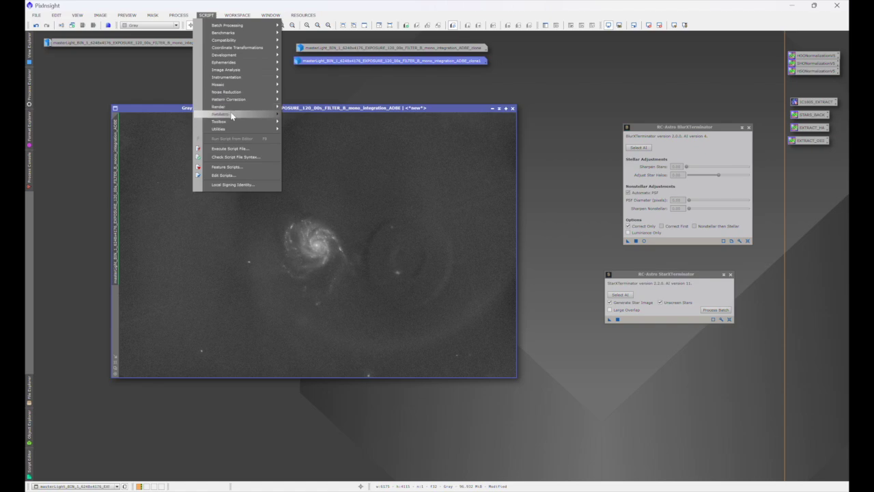
pyautogui.moveTo(234, 114)
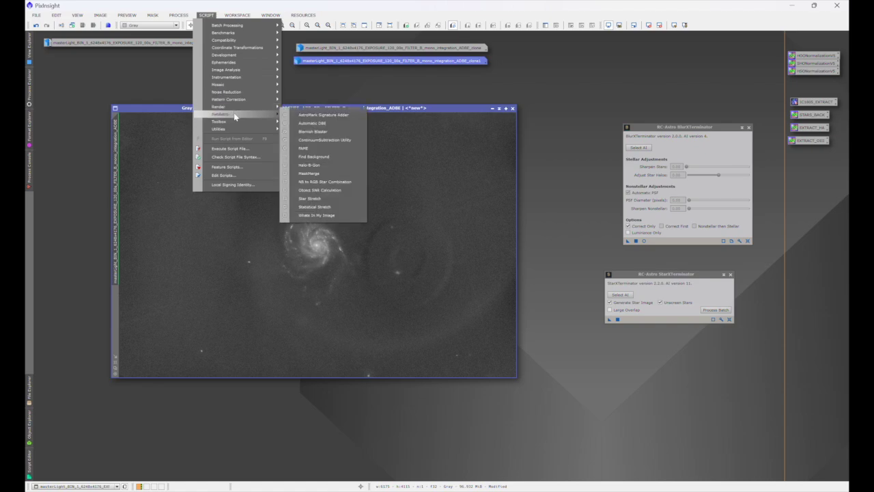
pyautogui.click(326, 134)
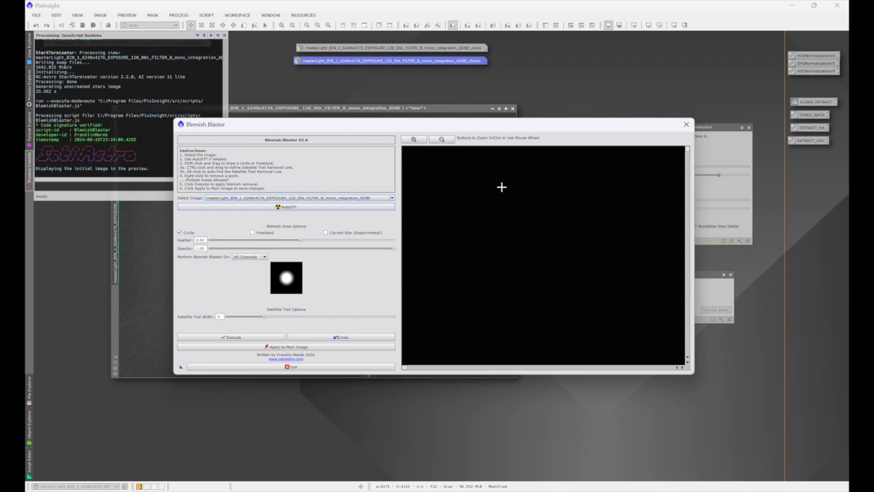
pyautogui.moveTo(691, 373); pyautogui.dragTo(819, 447)
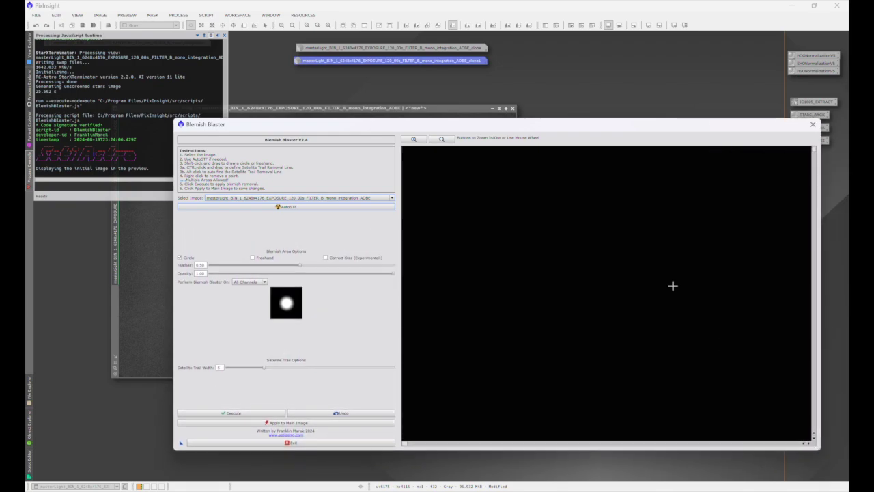
pyautogui.moveTo(594, 127); pyautogui.dragTo(499, 84)
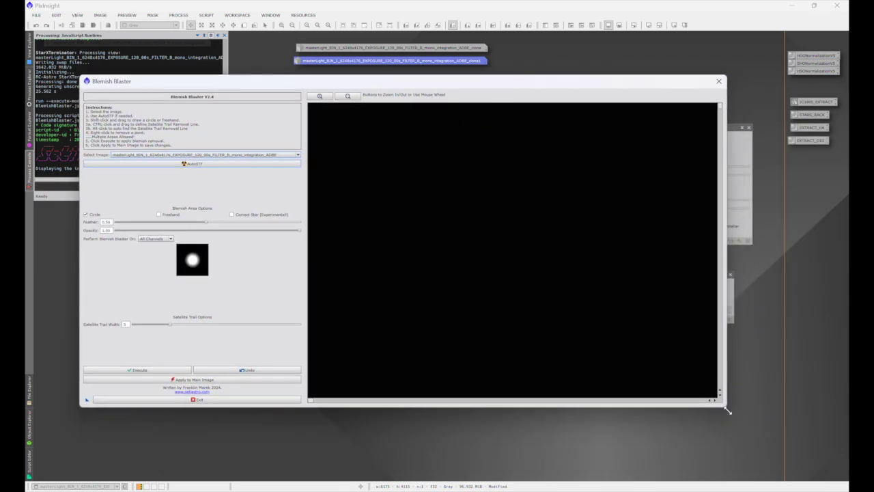
pyautogui.moveTo(726, 407); pyautogui.dragTo(830, 462)
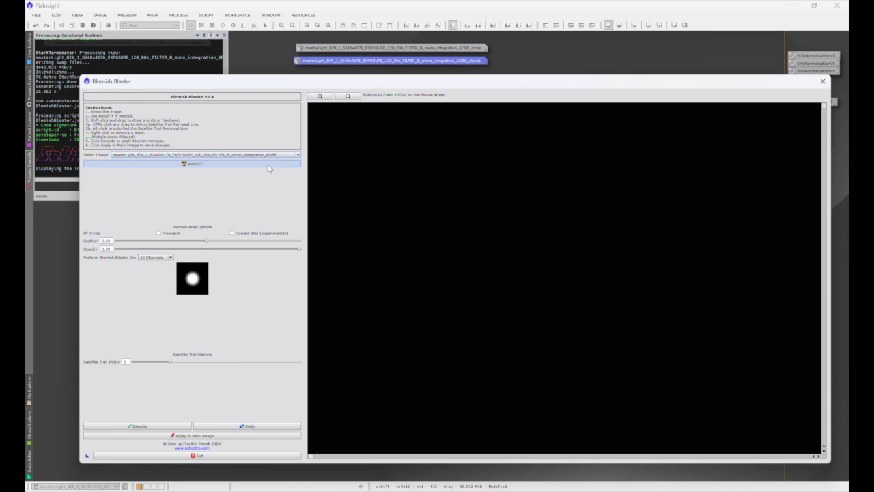
# - Stretch the Blemish Blaster preview, pan to a star, and remove it
pyautogui.click(193, 166)
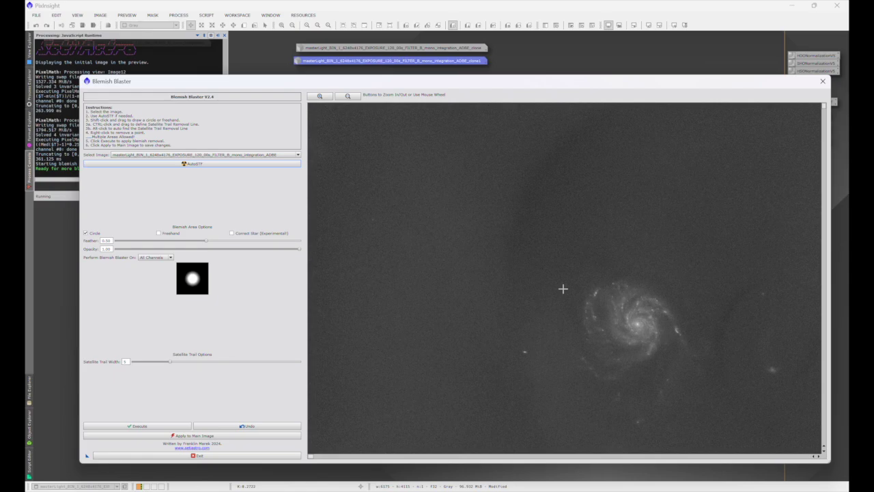
pyautogui.moveTo(824, 107); pyautogui.dragTo(825, 141)
pyautogui.moveTo(317, 458); pyautogui.dragTo(329, 458)
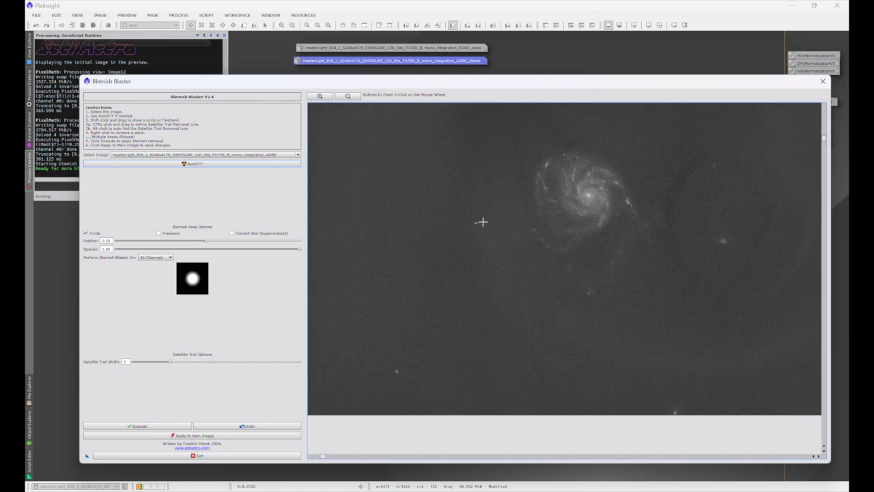
pyautogui.scroll(-1, 481, 221)
pyautogui.scroll(4, 470, 214)
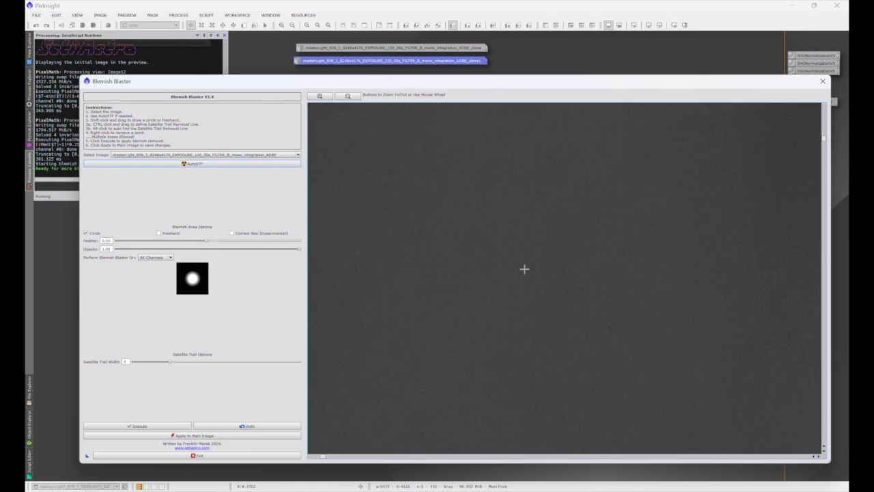
pyautogui.moveTo(320, 457); pyautogui.dragTo(357, 458)
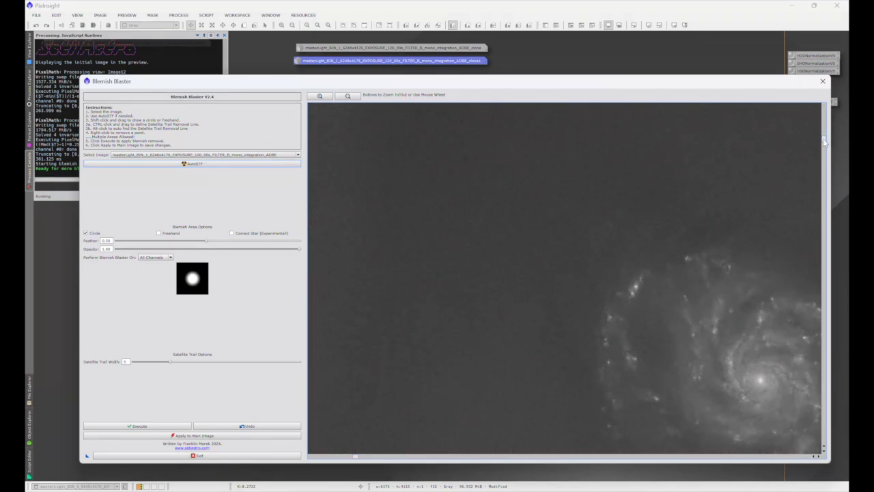
pyautogui.moveTo(824, 141); pyautogui.dragTo(824, 157)
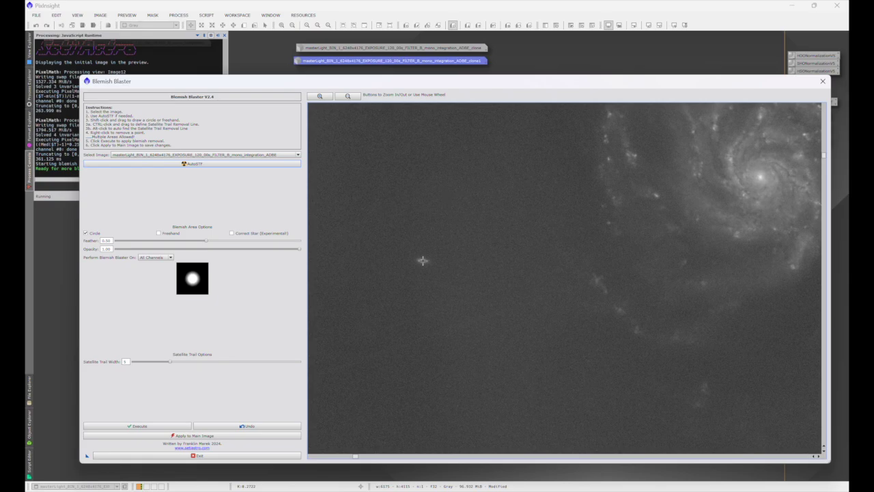
pyautogui.moveTo(422, 261); pyautogui.dragTo(432, 270)
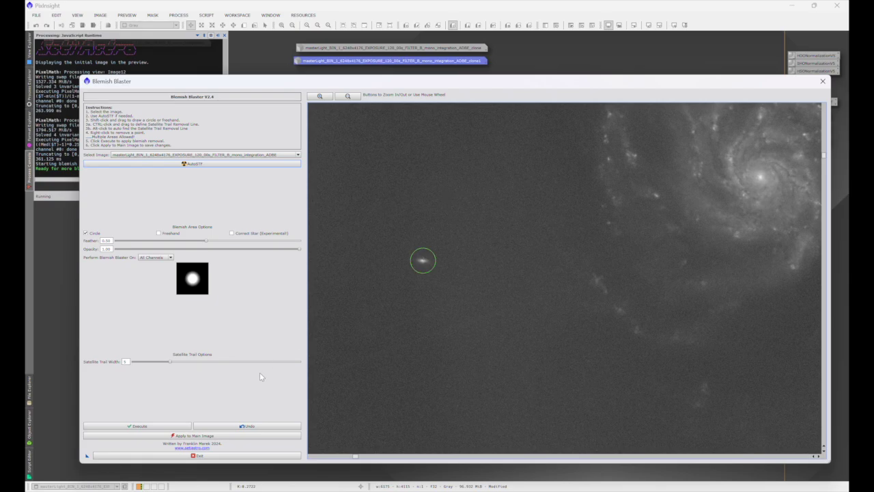
pyautogui.click(159, 428)
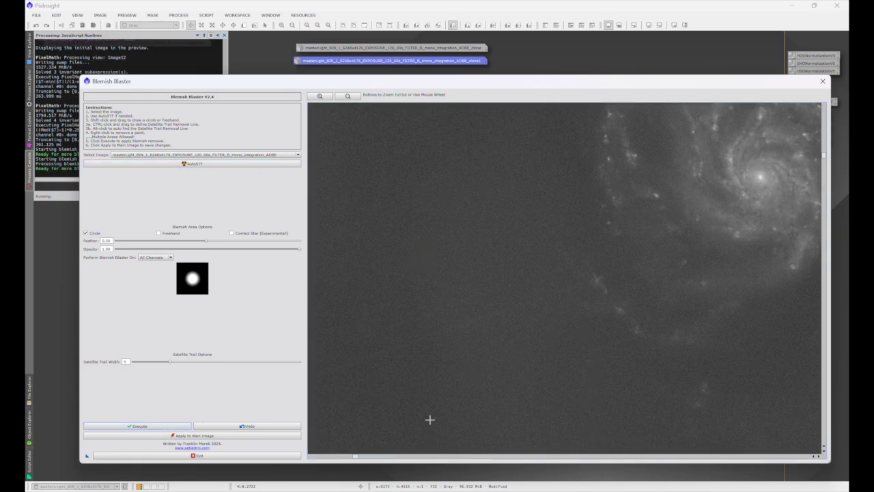
# - Pan the preview and remove a bright star
pyautogui.moveTo(354, 458); pyautogui.dragTo(346, 459)
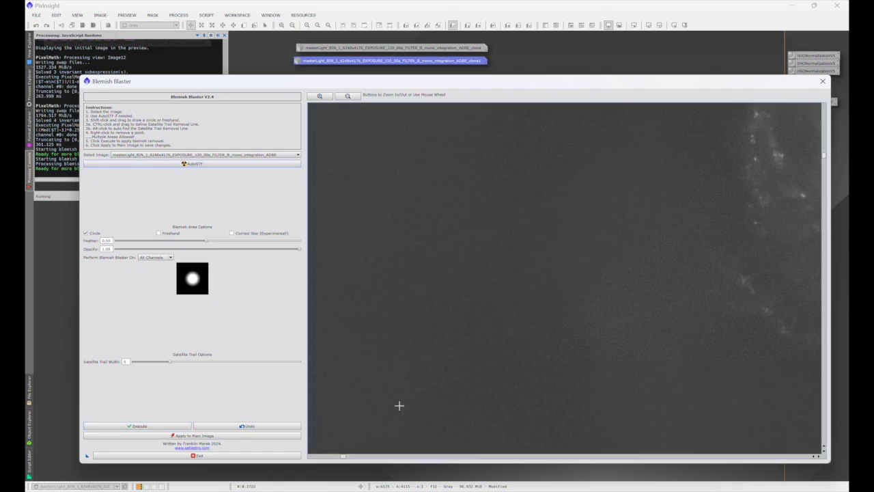
pyautogui.scroll(-1, 448, 366)
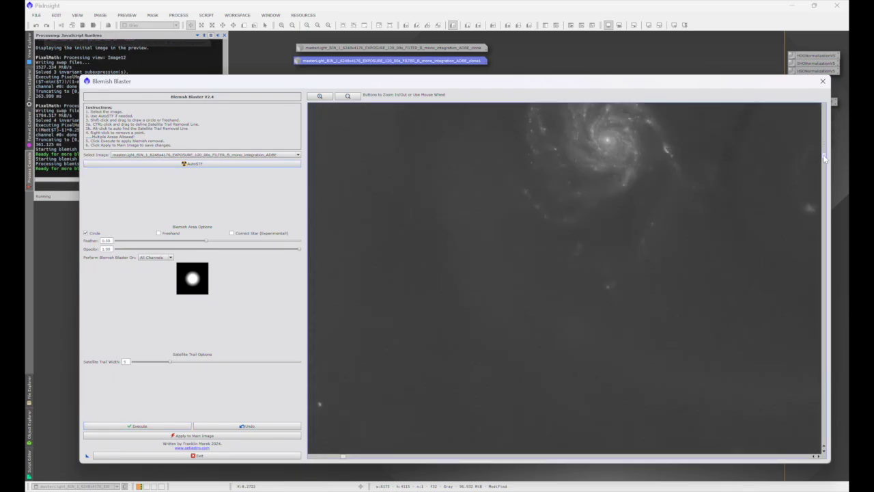
pyautogui.moveTo(824, 158); pyautogui.dragTo(826, 171)
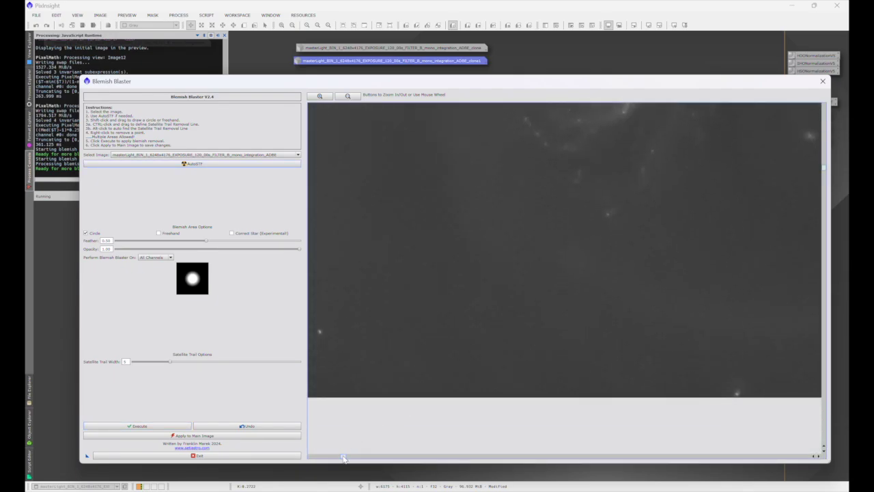
pyautogui.scroll(2, 396, 351)
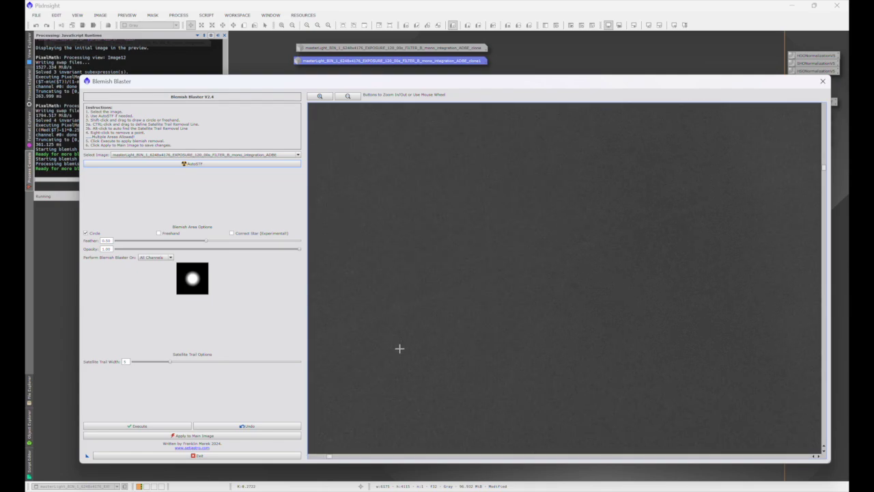
pyautogui.moveTo(824, 174); pyautogui.dragTo(825, 203)
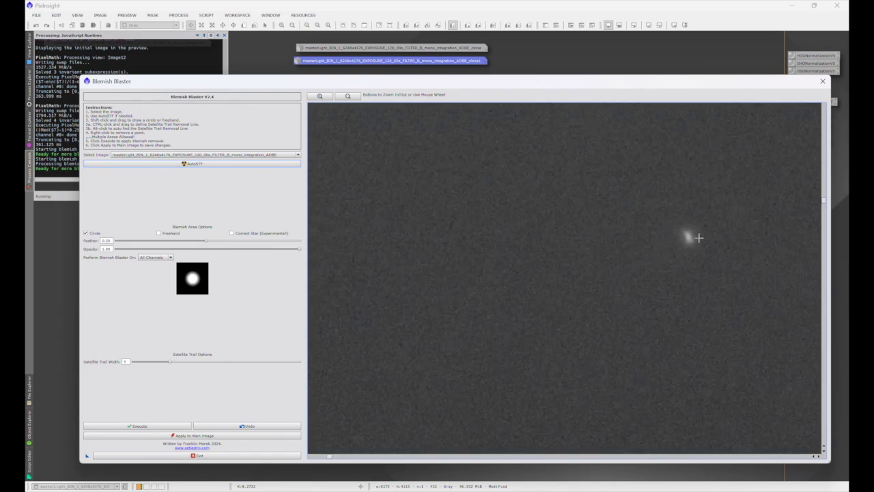
pyautogui.moveTo(688, 236); pyautogui.dragTo(702, 252)
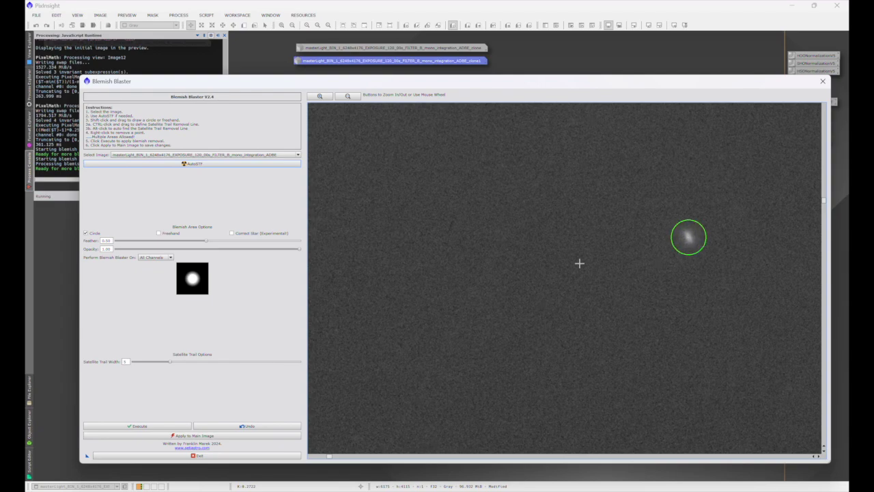
pyautogui.click(172, 426)
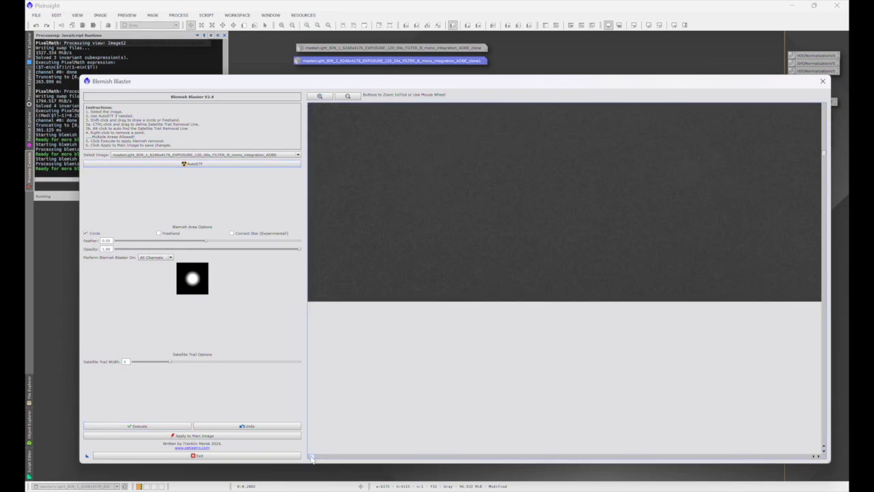
# - Remove two more stars, including a small one, from the preview
pyautogui.moveTo(824, 157); pyautogui.dragTo(824, 144)
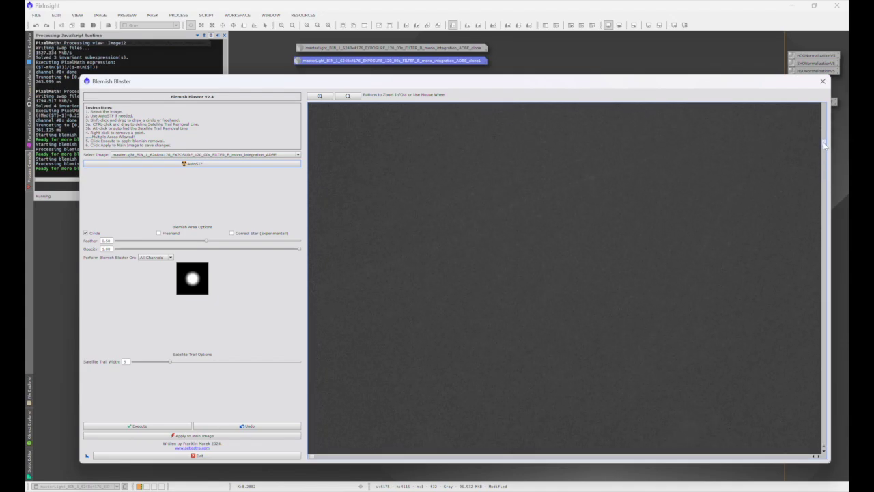
pyautogui.scroll(-1, 645, 235)
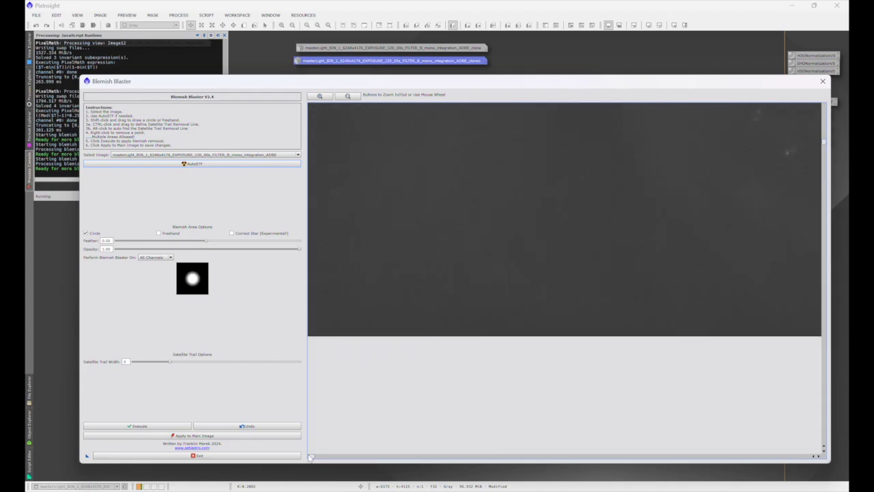
pyautogui.moveTo(311, 459); pyautogui.dragTo(342, 460)
pyautogui.keyDown('shift'); pyautogui.click(553, 330); pyautogui.keyUp('shift')
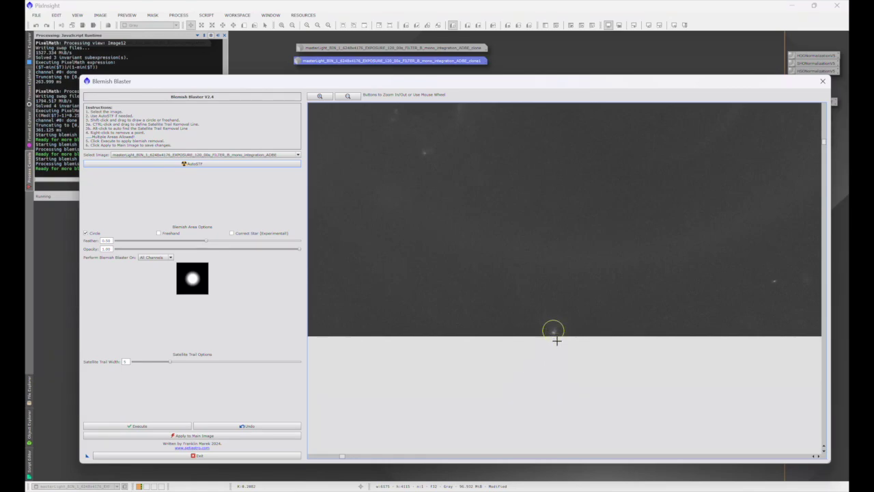
pyautogui.click(161, 425)
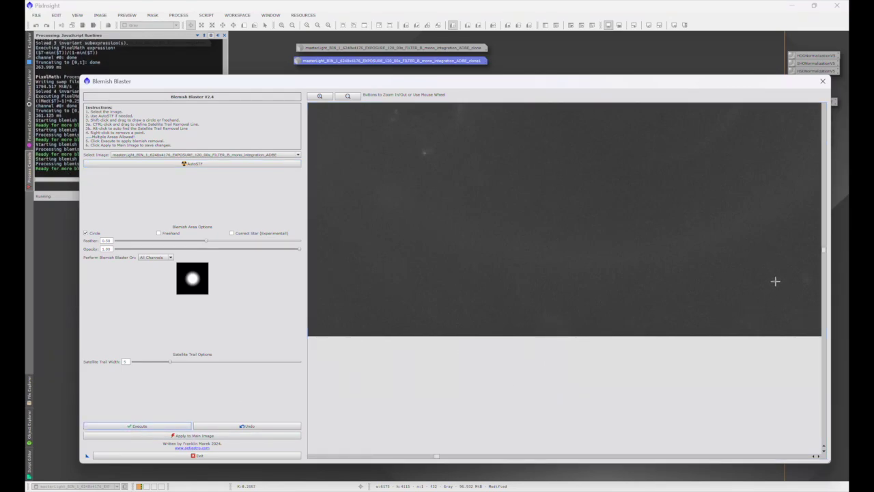
pyautogui.keyDown('shift'); pyautogui.click(775, 280); pyautogui.keyUp('shift')
pyautogui.click(194, 425)
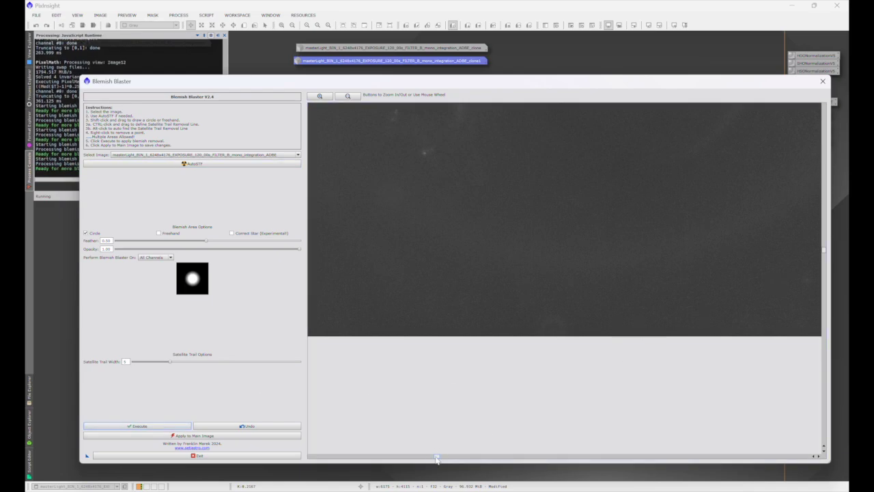
# - Remove another star and a star in the lower left of the preview
pyautogui.moveTo(436, 458); pyautogui.dragTo(510, 460)
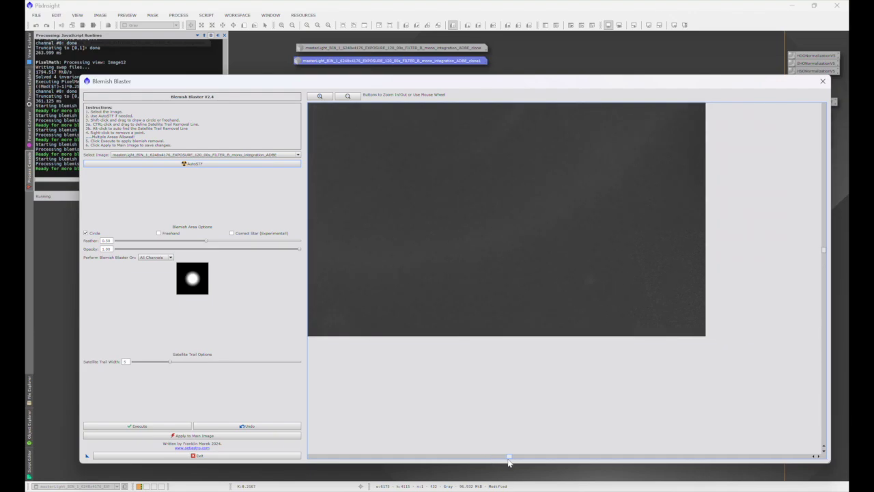
pyautogui.keyDown('shift'); pyautogui.click(589, 279); pyautogui.keyUp('shift')
pyautogui.click(161, 426)
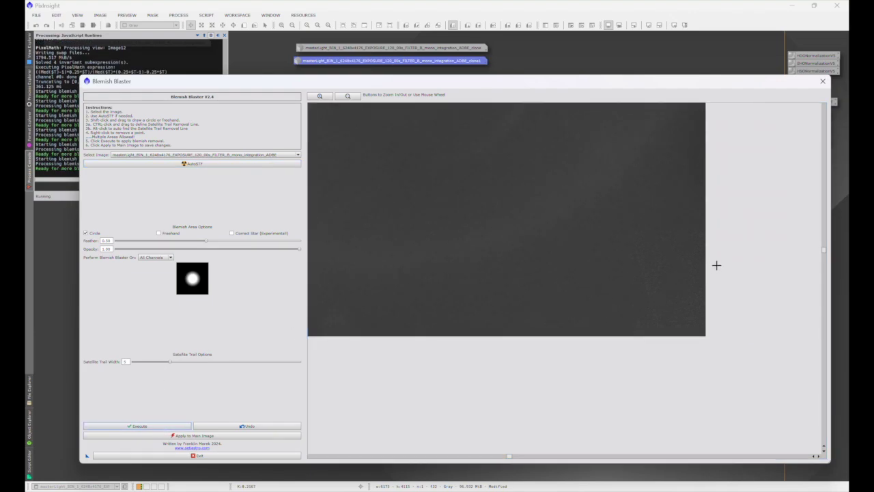
pyautogui.moveTo(824, 252); pyautogui.dragTo(821, 91)
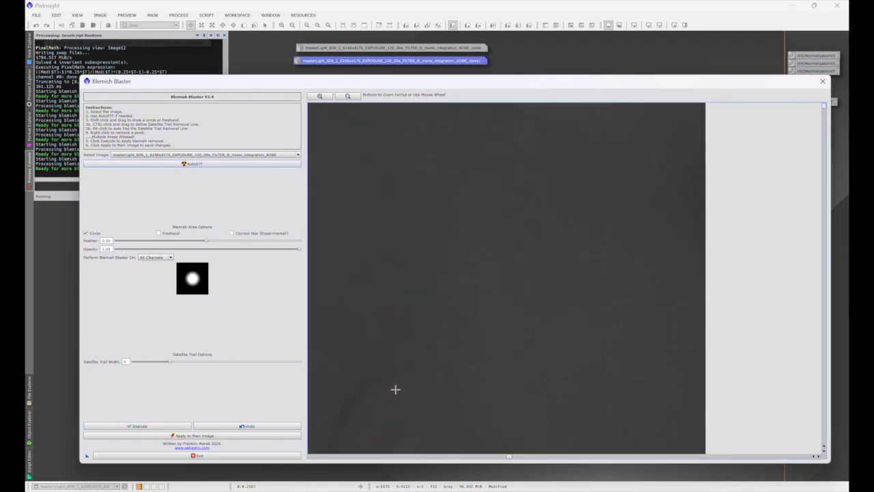
pyautogui.keyDown('shift'); pyautogui.click(395, 390); pyautogui.keyUp('shift')
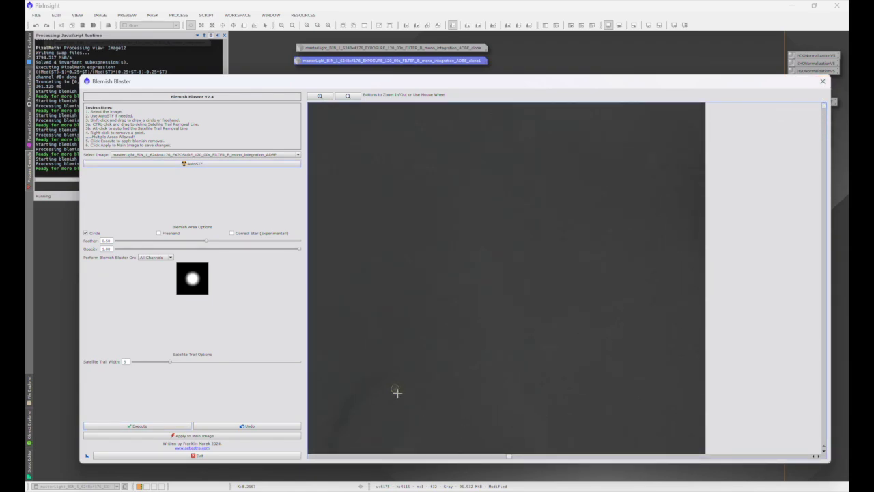
pyautogui.click(174, 427)
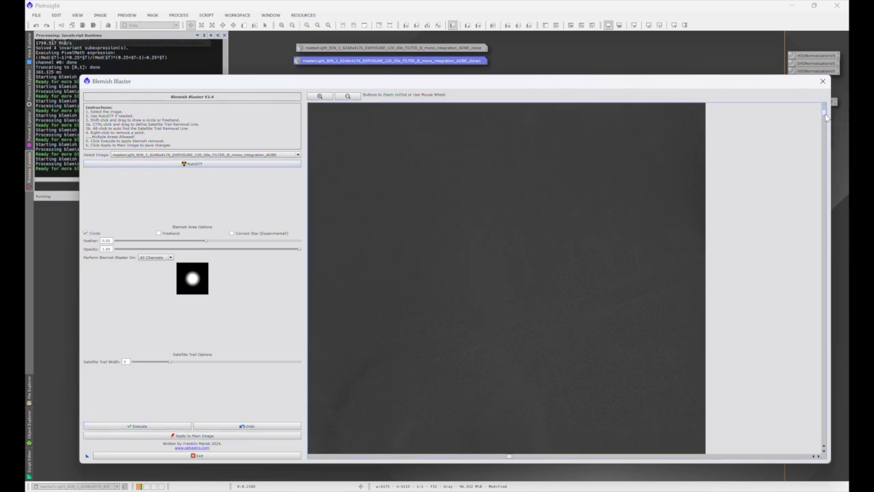
# - Pan down and remove a faint star from the preview
pyautogui.scroll(-1, 437, 375)
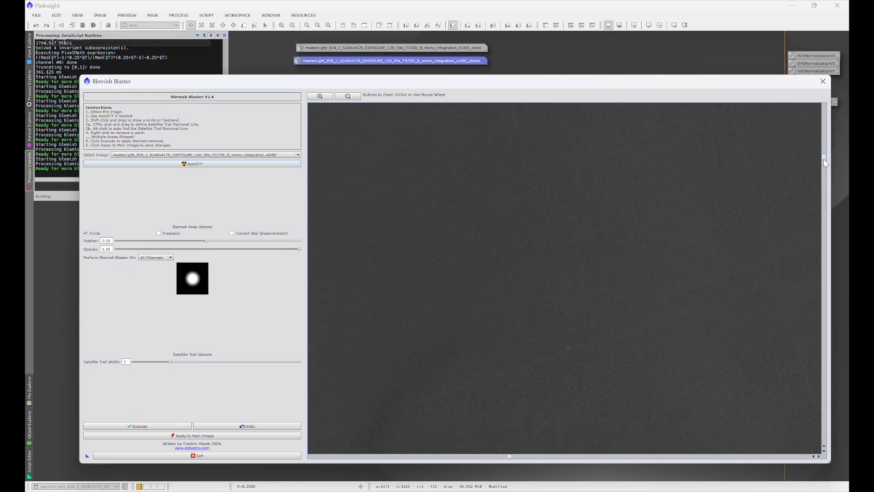
pyautogui.moveTo(824, 163); pyautogui.dragTo(826, 210)
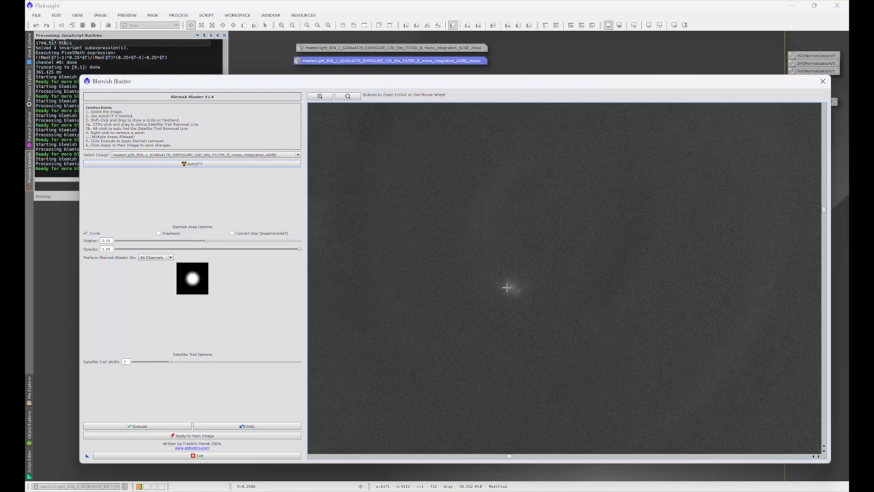
pyautogui.moveTo(513, 288); pyautogui.dragTo(522, 301)
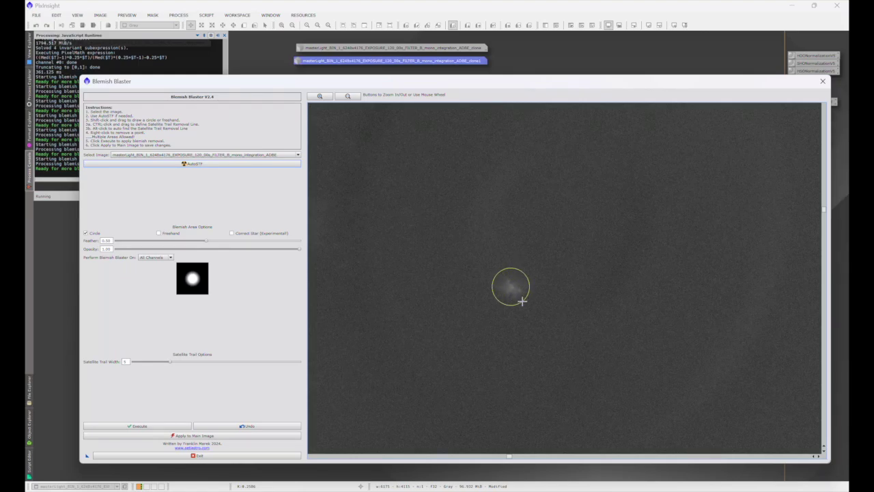
pyautogui.click(136, 425)
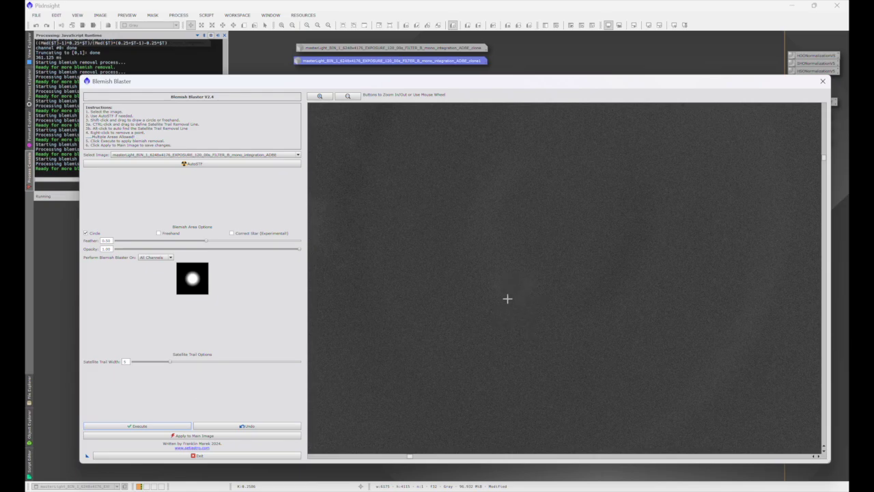
pyautogui.scroll(-1, 654, 404)
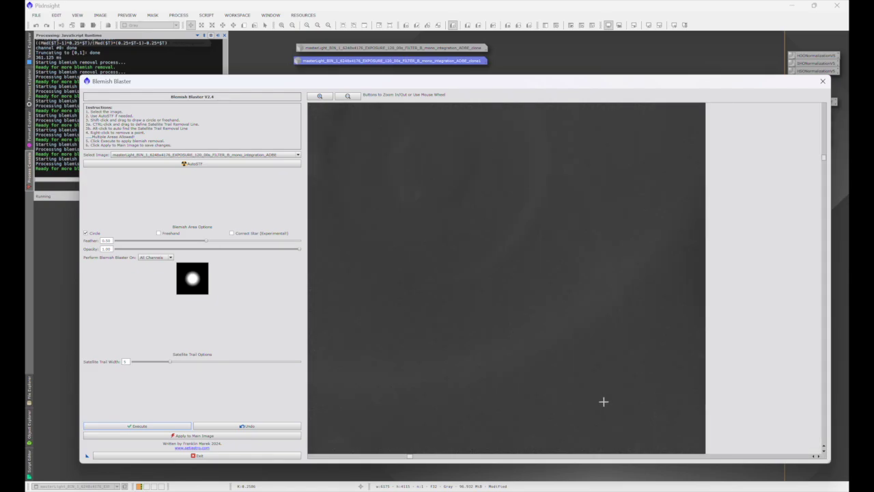
pyautogui.moveTo(410, 457); pyautogui.dragTo(367, 458)
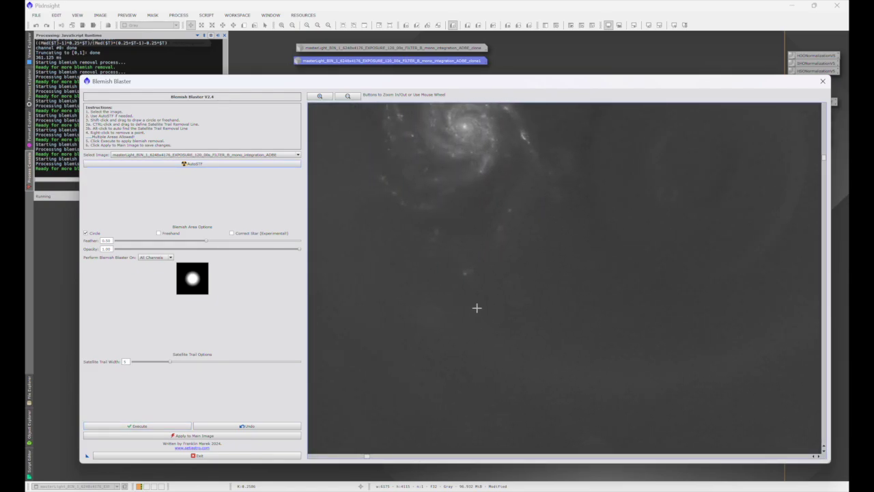
# - Remove three stars near and below the galaxy, including a faint background one
pyautogui.keyDown('shift'); pyautogui.moveTo(464, 272); pyautogui.dragTo(472, 276); pyautogui.keyUp('shift')
pyautogui.click(155, 425)
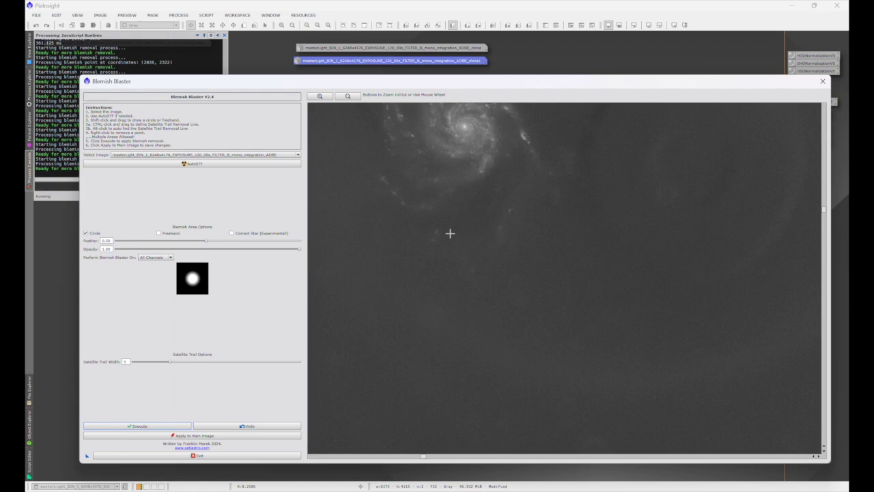
pyautogui.scroll(-1, 444, 242)
pyautogui.scroll(2, 444, 242)
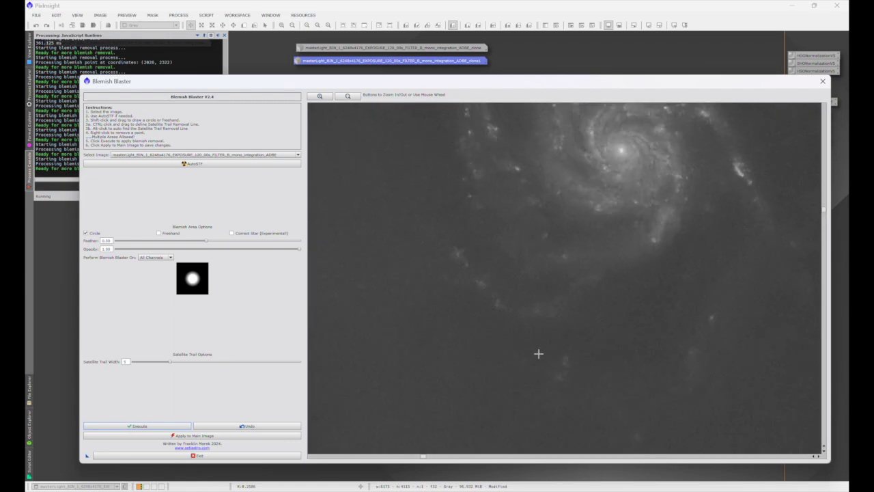
pyautogui.moveTo(566, 360); pyautogui.dragTo(577, 369)
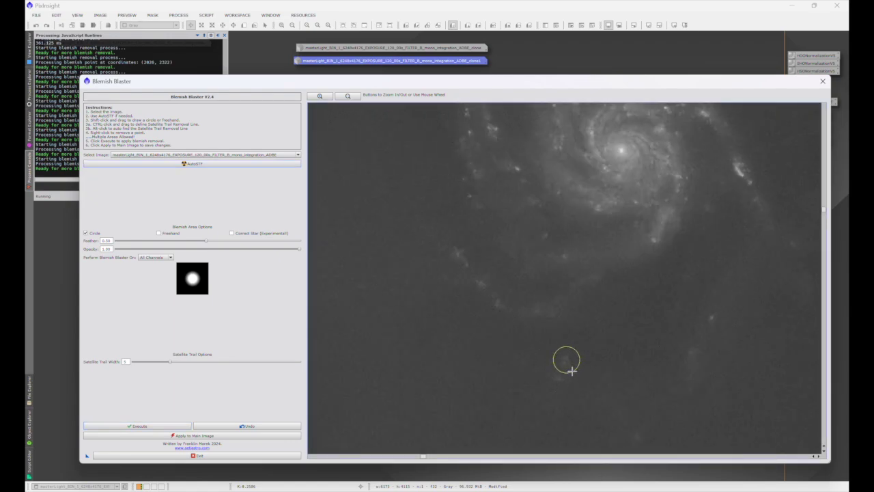
pyautogui.click(163, 426)
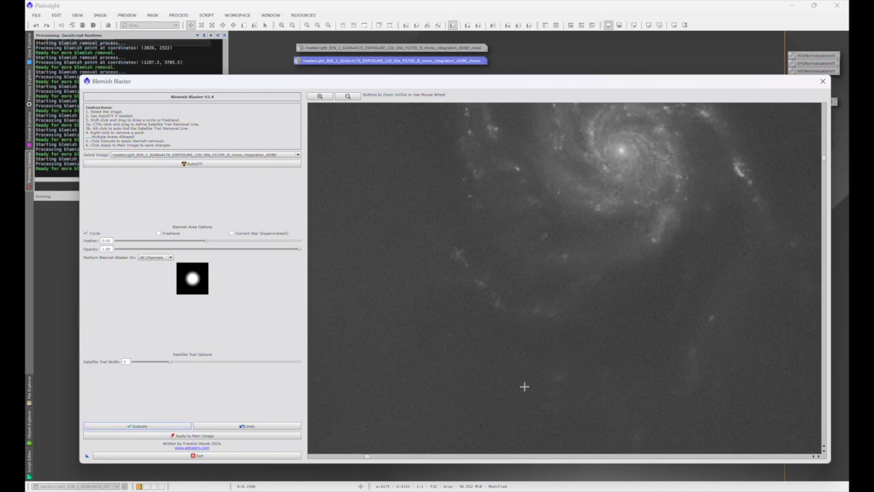
pyautogui.moveTo(563, 386); pyautogui.dragTo(560, 386)
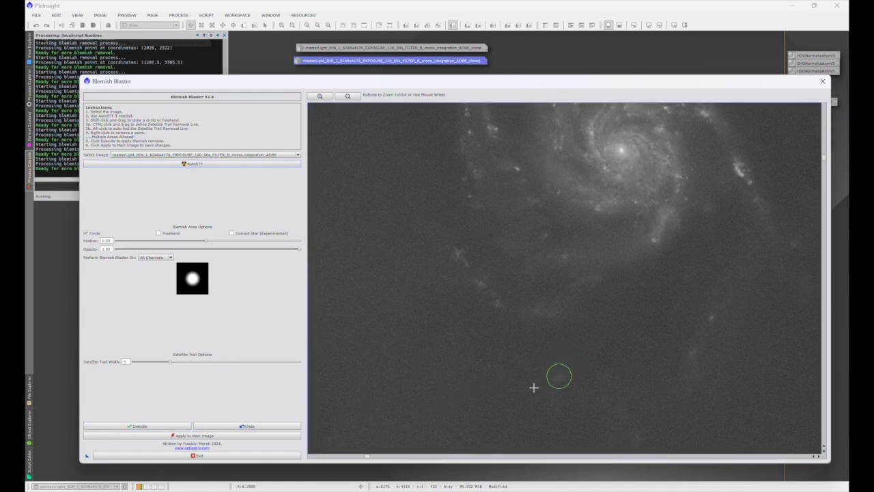
pyautogui.click(144, 425)
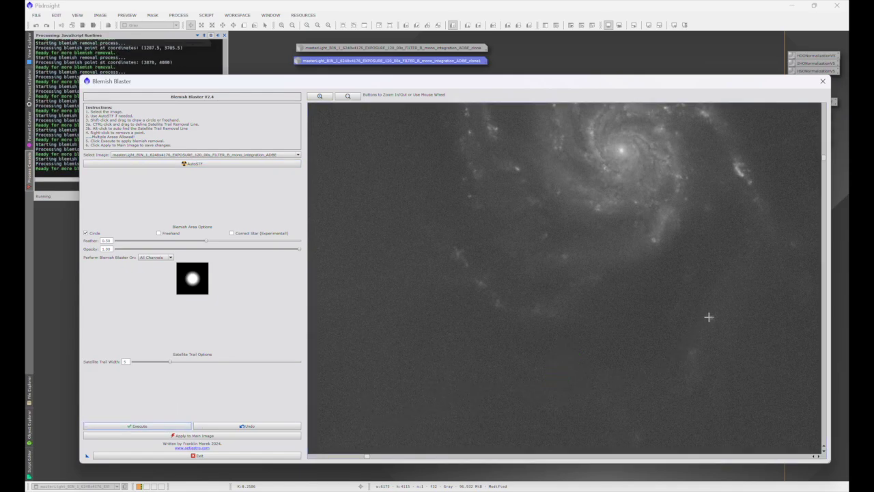
# - Remove two stars right of the galaxy and one in the upper background
pyautogui.moveTo(710, 318); pyautogui.dragTo(712, 319)
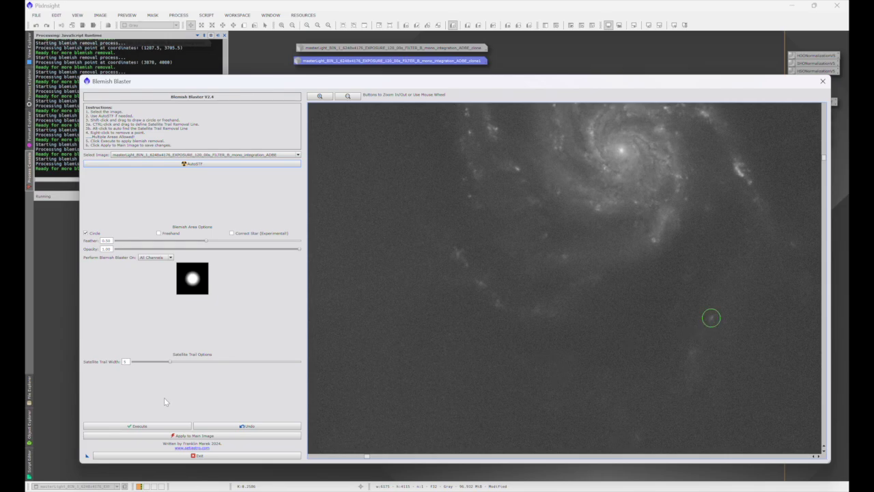
pyautogui.click(140, 425)
pyautogui.moveTo(689, 352); pyautogui.dragTo(690, 353)
pyautogui.click(126, 426)
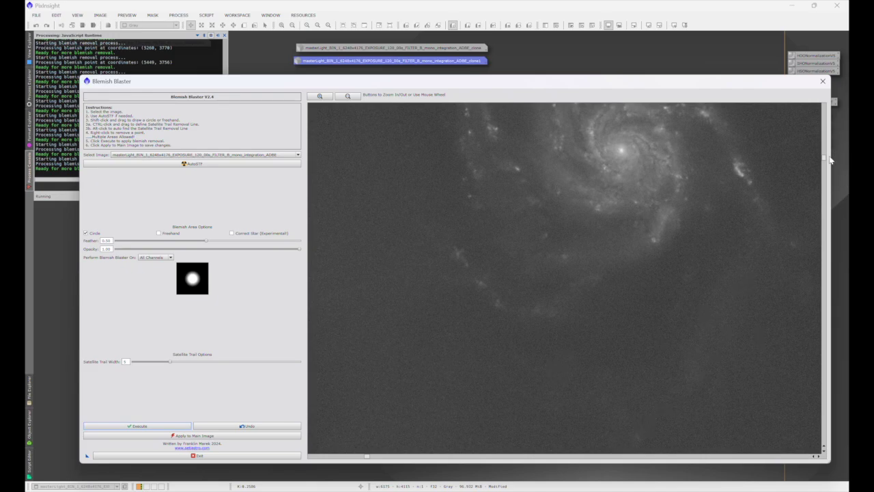
pyautogui.moveTo(825, 159); pyautogui.dragTo(825, 167)
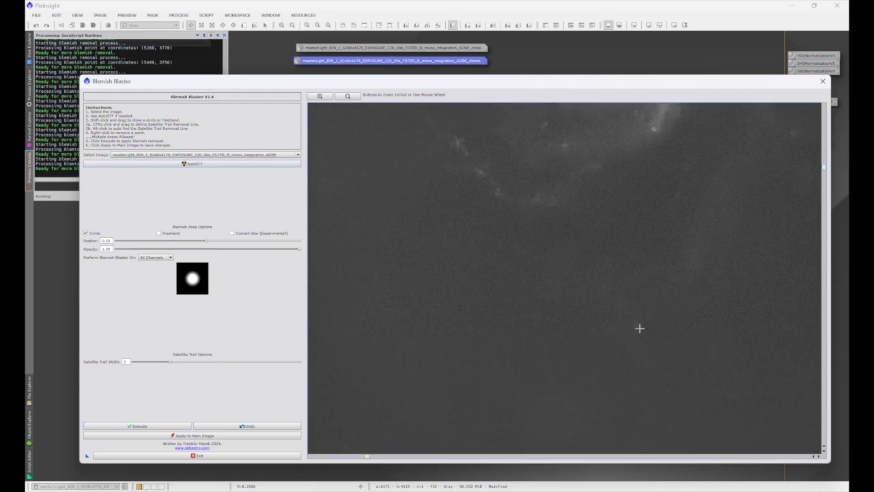
pyautogui.keyDown('shift'); pyautogui.click(637, 325); pyautogui.keyUp('shift')
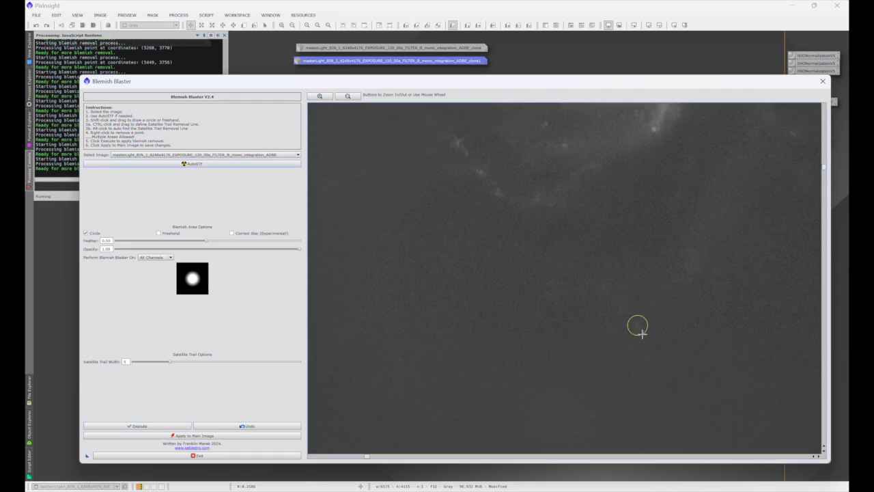
pyautogui.click(176, 425)
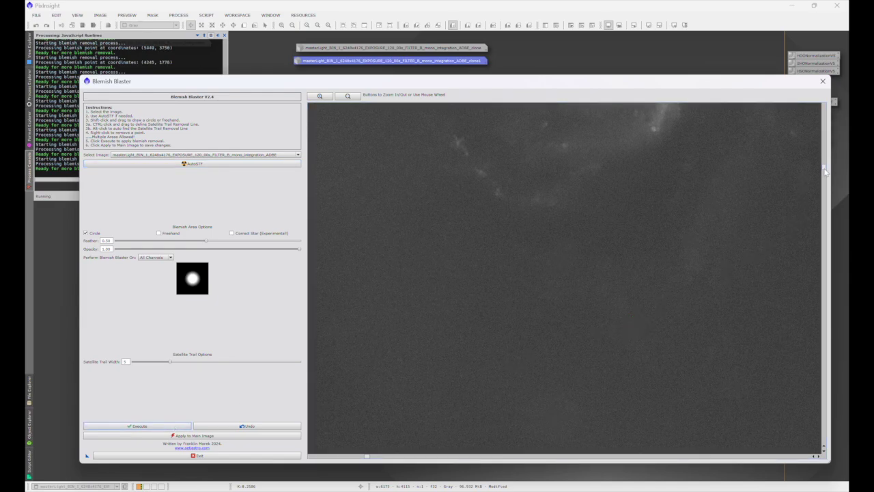
# - Remove a last star near the galaxy and apply all blemish removals to the main image
pyautogui.moveTo(825, 170)
pyautogui.mouseDown()
pyautogui.moveTo(822, 143)
pyautogui.moveTo(823, 154)
pyautogui.mouseUp()
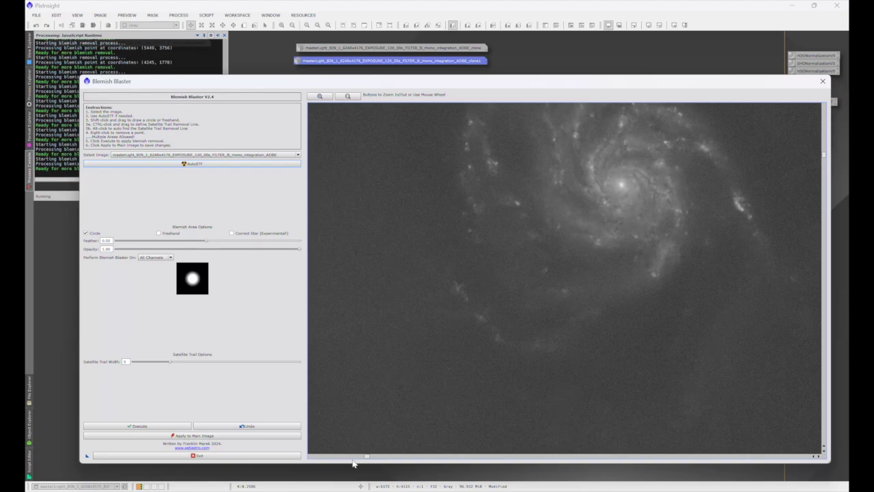
pyautogui.moveTo(370, 459); pyautogui.dragTo(388, 462)
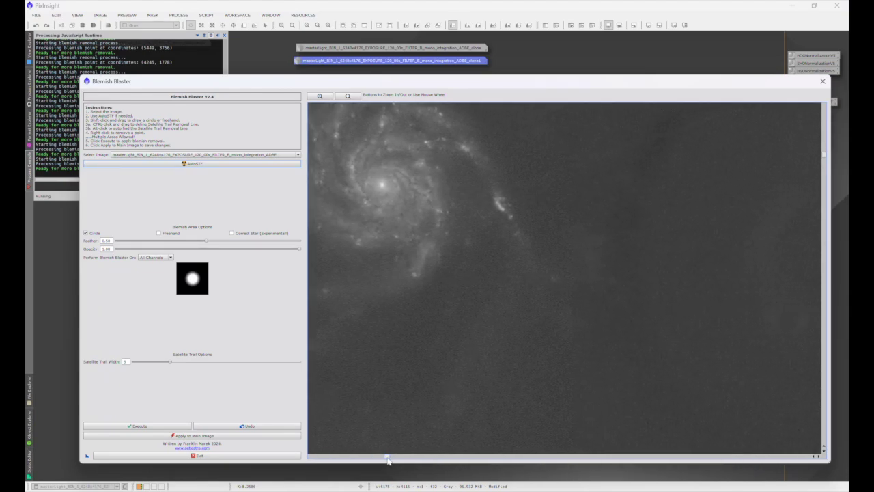
pyautogui.keyDown('shift'); pyautogui.click(553, 278); pyautogui.keyUp('shift')
pyautogui.click(158, 428)
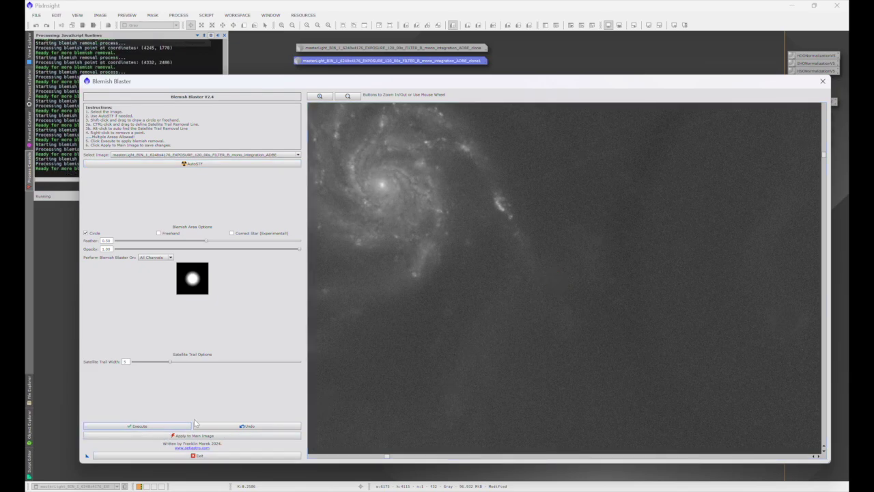
pyautogui.scroll(-1, 601, 298)
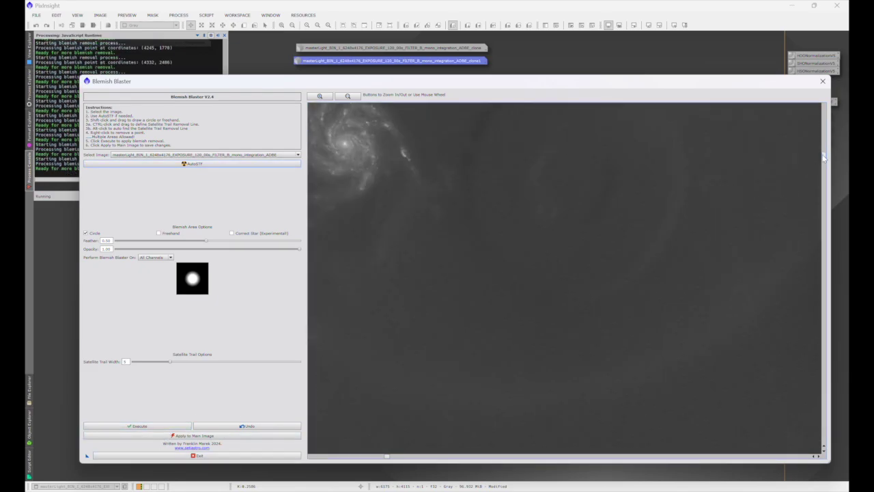
pyautogui.moveTo(824, 154); pyautogui.dragTo(824, 143)
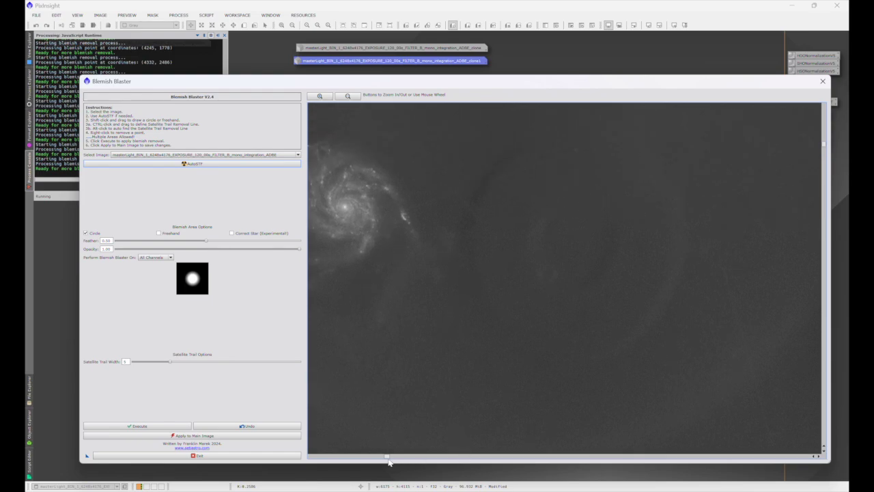
pyautogui.moveTo(389, 457); pyautogui.dragTo(366, 456)
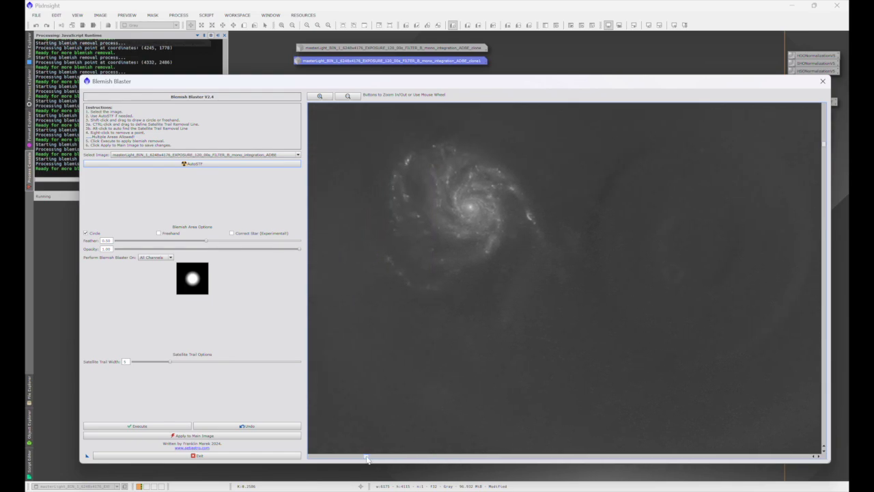
pyautogui.click(201, 436)
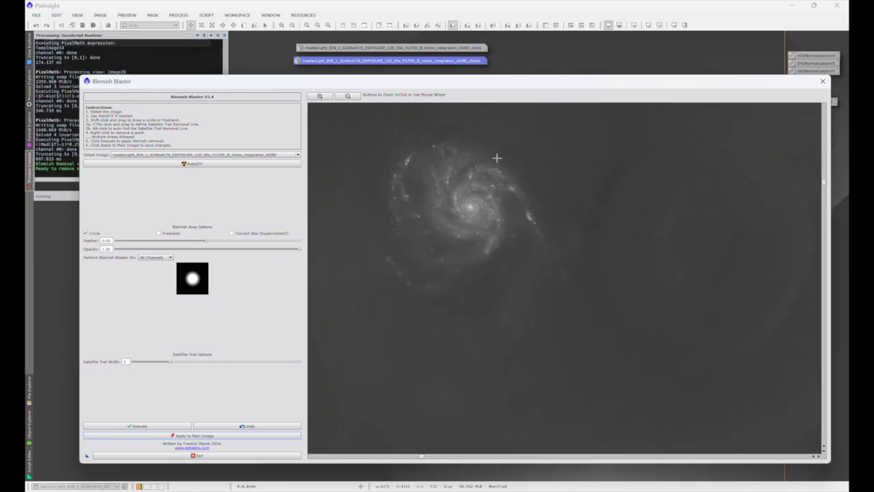
# - Exit Blemish Blaster and nudge the image window slightly right
pyautogui.click(822, 81)
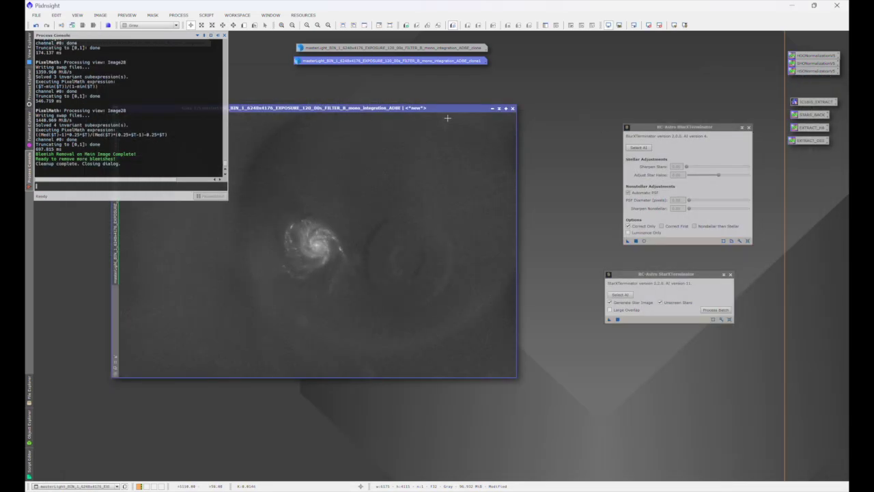
pyautogui.moveTo(447, 117); pyautogui.dragTo(486, 117)
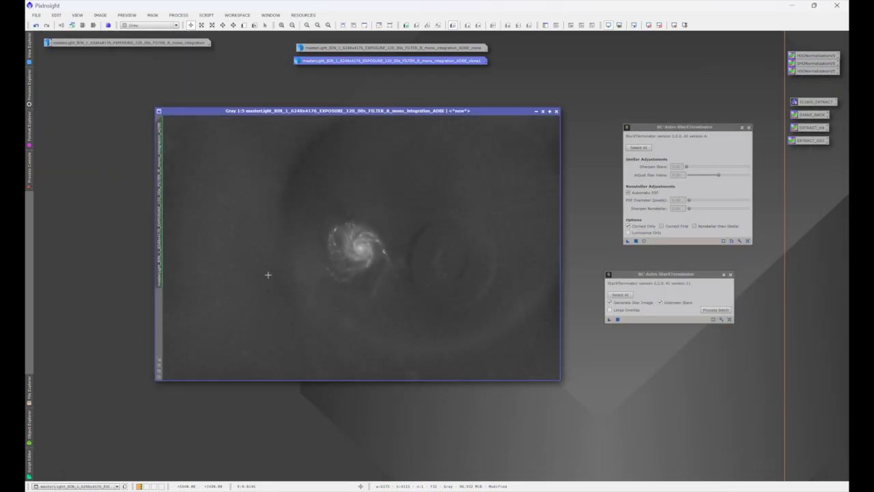
pyautogui.scroll(4, 364, 256)
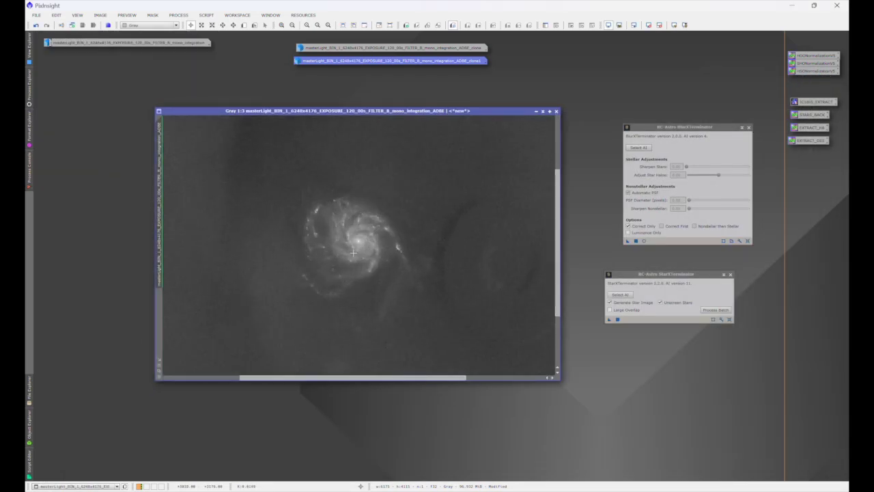
pyautogui.scroll(-1, 353, 253)
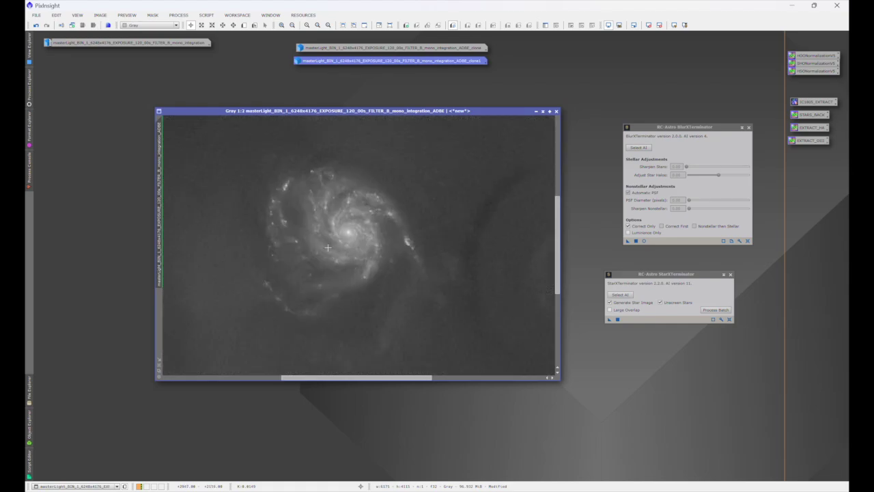
# - Close the StarXTerminator and BlurXTerminator panels and bring up the All Processes list
pyautogui.click(730, 274)
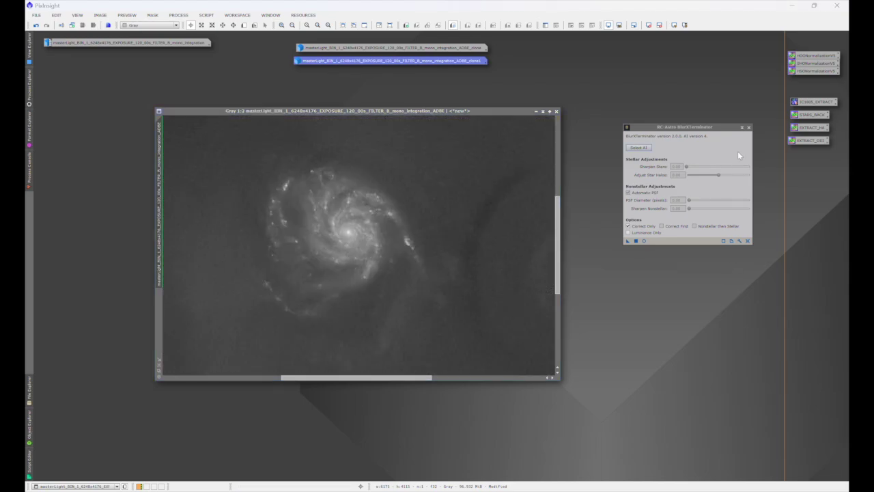
pyautogui.click(748, 127)
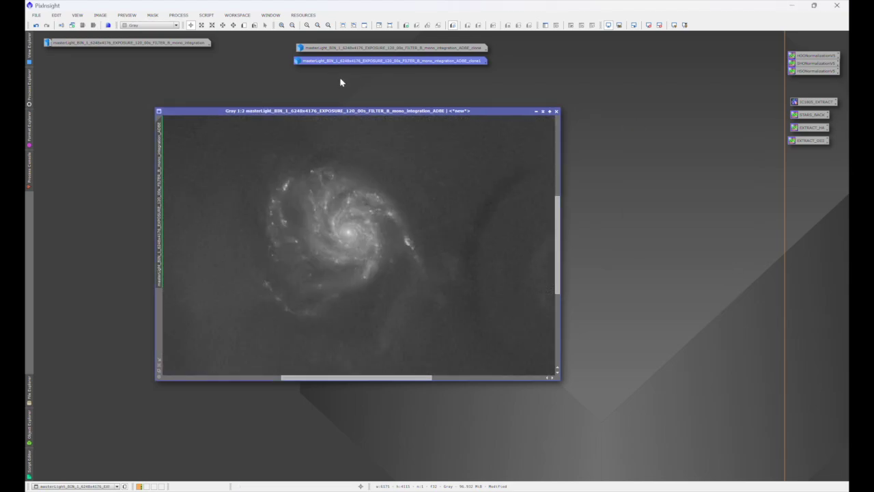
pyautogui.click(180, 16)
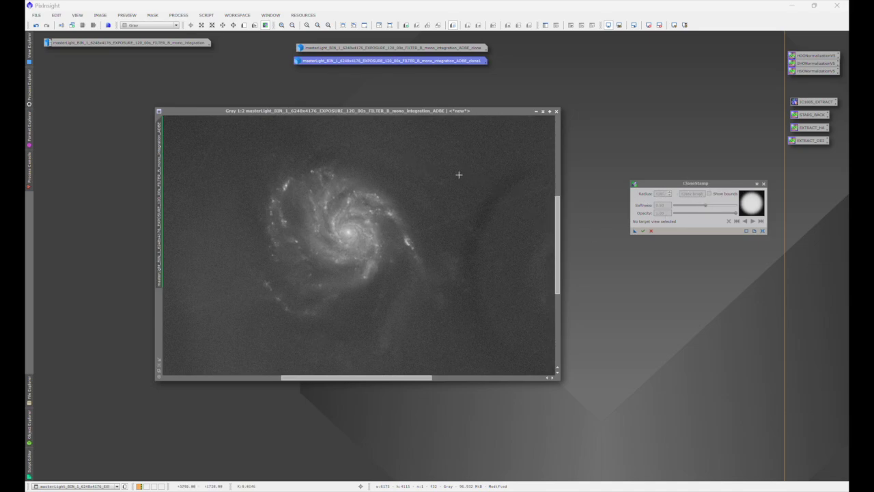
# - Target the light image with CloneStamp, set a source above the galaxy, and stamp over a star
pyautogui.click(429, 162)
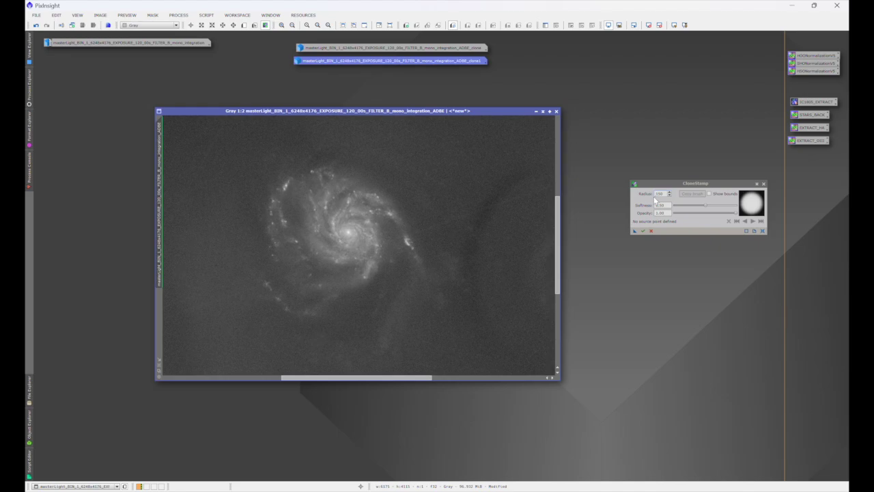
pyautogui.keyDown('ctrl'); pyautogui.click(384, 168); pyautogui.keyUp('ctrl')
pyautogui.click(370, 185)
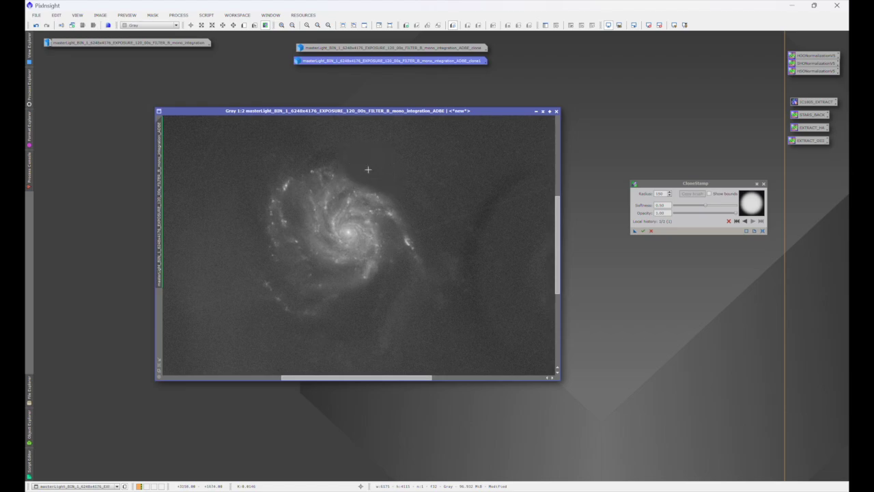
# - Clone sky over the stars and bright spots on the galaxy's top and upper-left arms
pyautogui.moveTo(338, 160)
pyautogui.mouseDown()
pyautogui.moveTo(308, 150)
pyautogui.moveTo(318, 152)
pyautogui.mouseUp()
pyautogui.keyDown('ctrl'); pyautogui.click(319, 156); pyautogui.keyUp('ctrl')
pyautogui.click(321, 158)
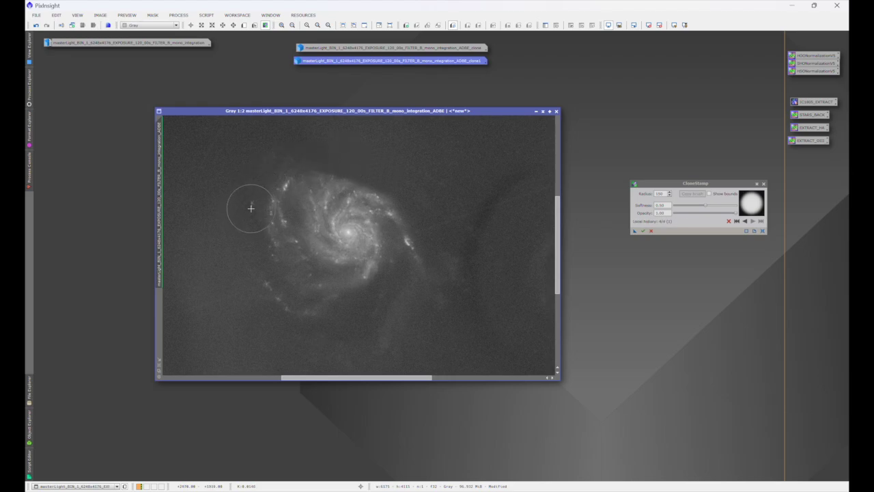
pyautogui.click(251, 203)
pyautogui.press('ctrl')
pyautogui.keyDown('ctrl'); pyautogui.click(259, 194); pyautogui.keyUp('ctrl')
pyautogui.click(267, 193)
pyautogui.press('ctrl')
pyautogui.keyDown('ctrl'); pyautogui.click(272, 178); pyautogui.keyUp('ctrl')
pyautogui.click(278, 184)
pyautogui.press('ctrl')
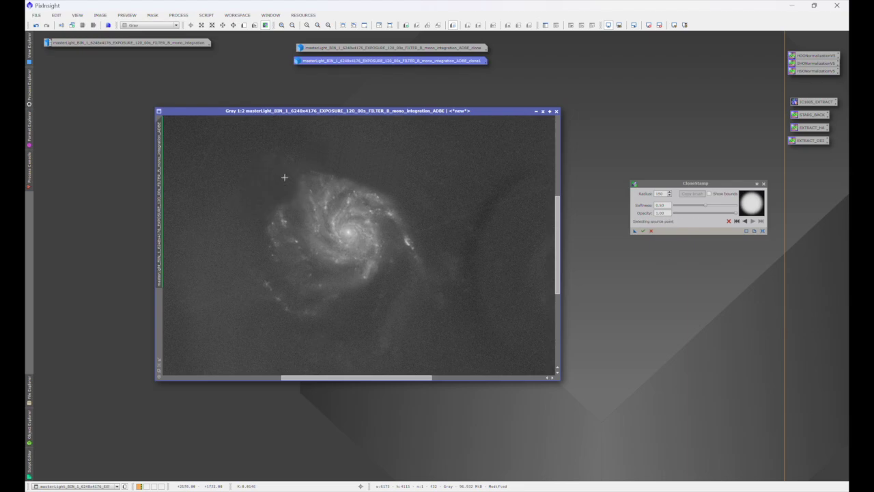
pyautogui.keyDown('ctrl'); pyautogui.click(292, 172); pyautogui.keyUp('ctrl')
pyautogui.press('ctrl')
pyautogui.keyDown('ctrl'); pyautogui.click(316, 168); pyautogui.keyUp('ctrl')
pyautogui.click(319, 172)
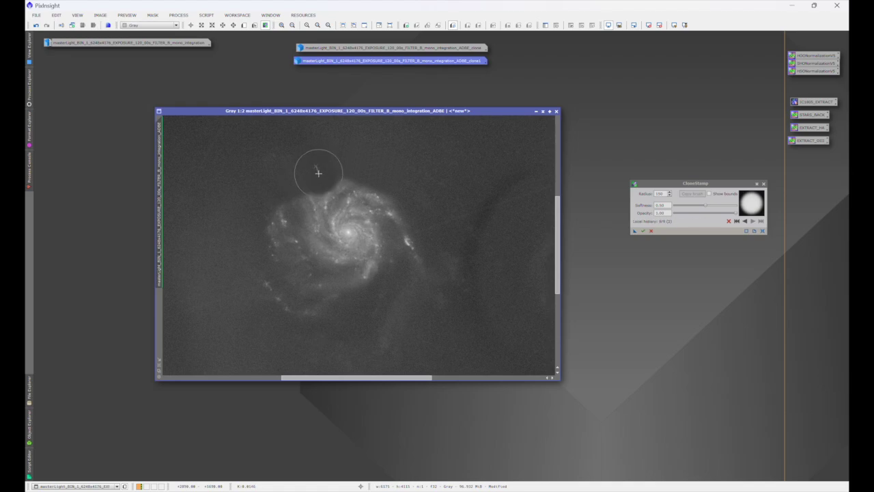
pyautogui.keyDown('ctrl'); pyautogui.click(353, 172); pyautogui.keyUp('ctrl')
pyautogui.click(348, 178)
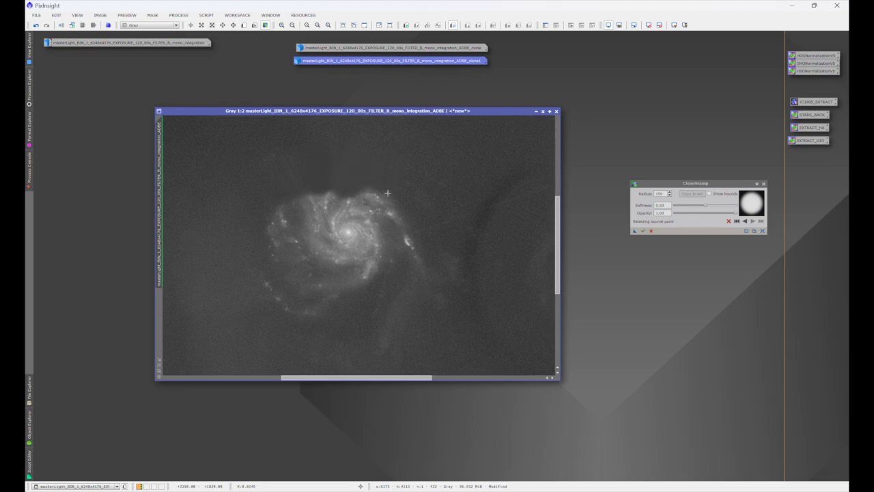
# - Paint sky over the bright patches at the galaxy's upper right and right side
pyautogui.keyDown('ctrl'); pyautogui.click(391, 190); pyautogui.keyUp('ctrl')
pyautogui.click(384, 199)
pyautogui.keyDown('ctrl'); pyautogui.click(405, 210); pyautogui.keyUp('ctrl')
pyautogui.click(402, 213)
pyautogui.keyDown('ctrl'); pyautogui.click(424, 305); pyautogui.keyUp('ctrl')
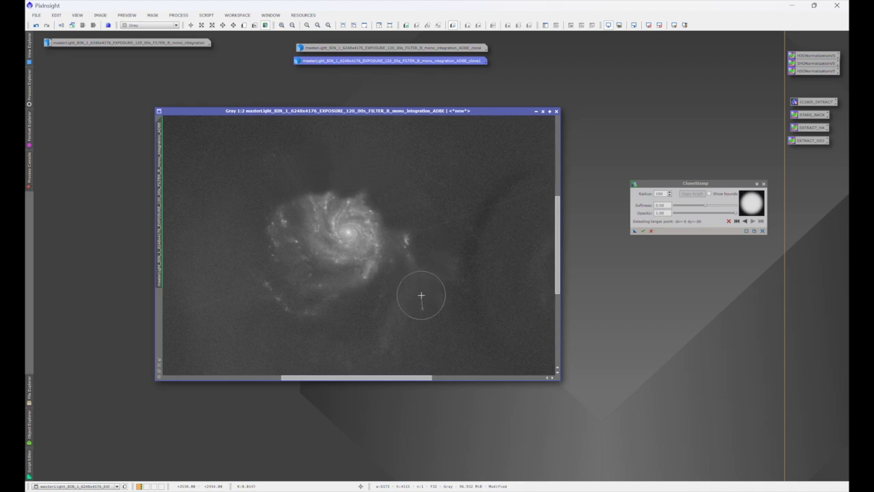
pyautogui.click(416, 278)
pyautogui.click(414, 237)
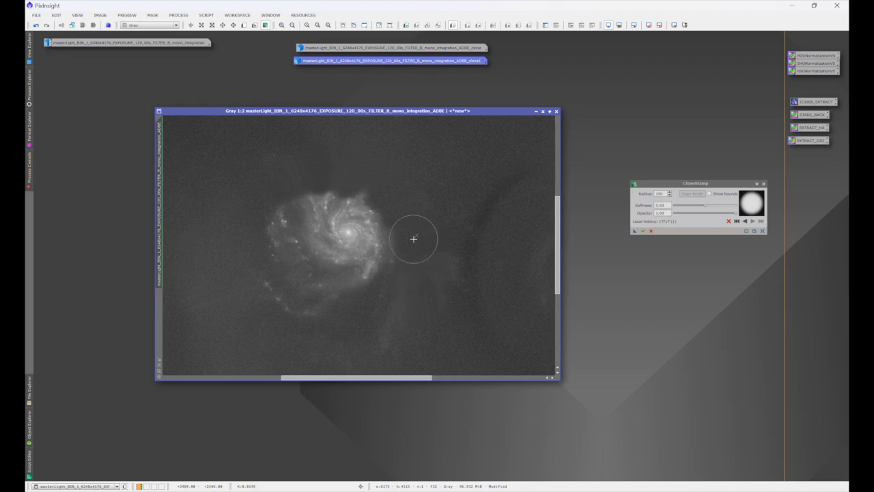
pyautogui.keyDown('ctrl'); pyautogui.click(387, 211); pyautogui.keyUp('ctrl')
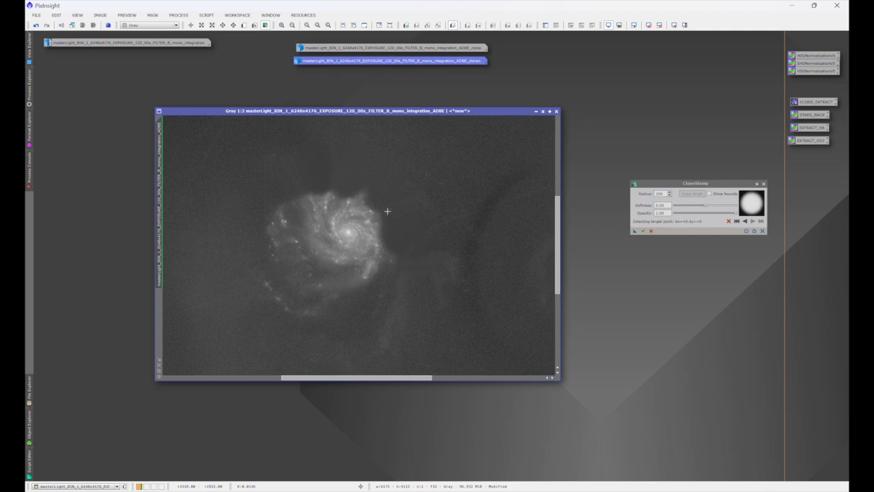
pyautogui.click(385, 211)
pyautogui.click(371, 186)
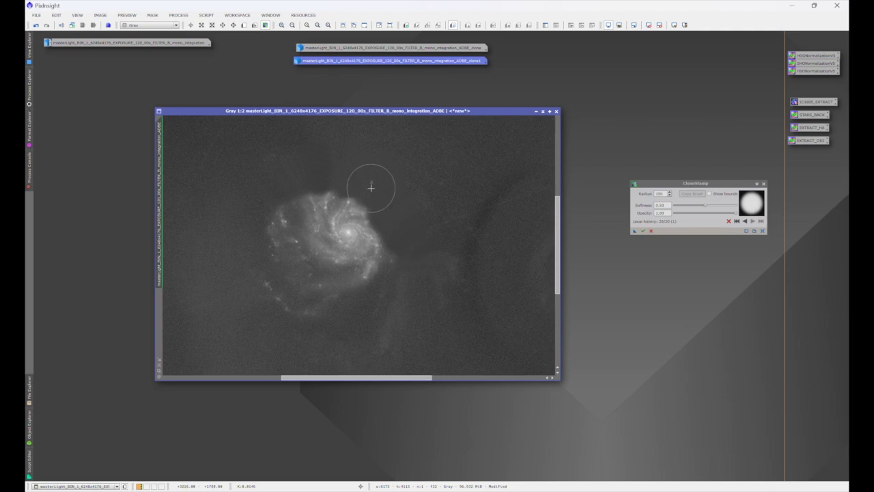
# - Clone sky from left of the galaxy over its left side
pyautogui.press('ctrl')
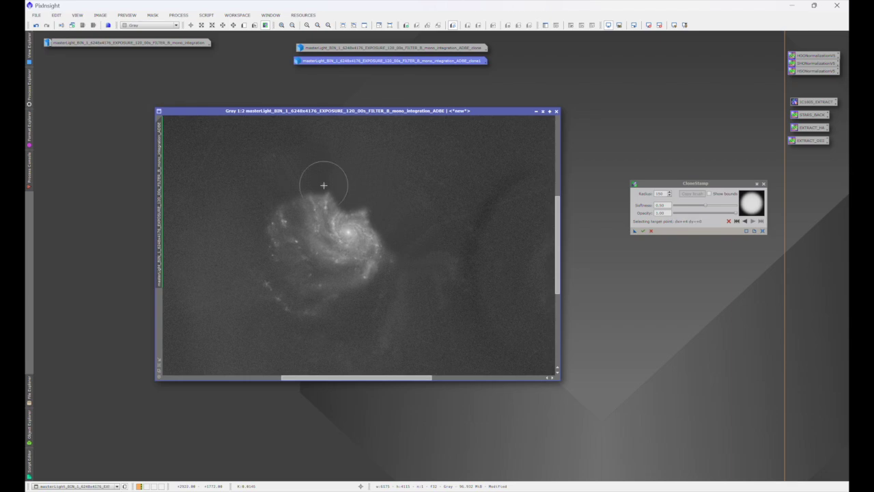
pyautogui.keyDown('ctrl'); pyautogui.click(294, 187); pyautogui.keyUp('ctrl')
pyautogui.click(276, 203)
pyautogui.press('ctrl')
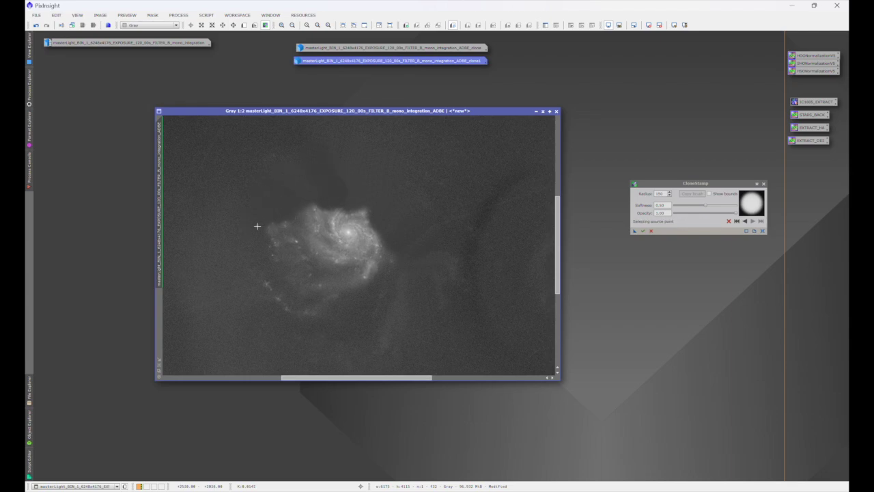
pyautogui.press('ctrl')
pyautogui.keyDown('ctrl'); pyautogui.click(255, 295); pyautogui.keyUp('ctrl')
pyautogui.click(301, 323)
pyautogui.click(301, 323)
# - Sweep cloned sky along the galaxy's upper-left, upper, right and lower-right edges
pyautogui.press('ctrl')
pyautogui.keyDown('ctrl'); pyautogui.click(263, 260); pyautogui.keyUp('ctrl')
pyautogui.click(264, 242)
pyautogui.click(282, 211)
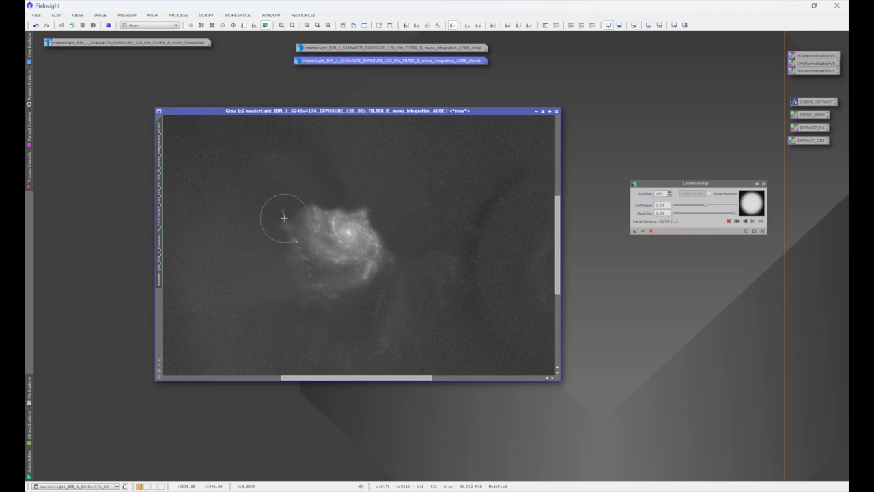
pyautogui.click(306, 204)
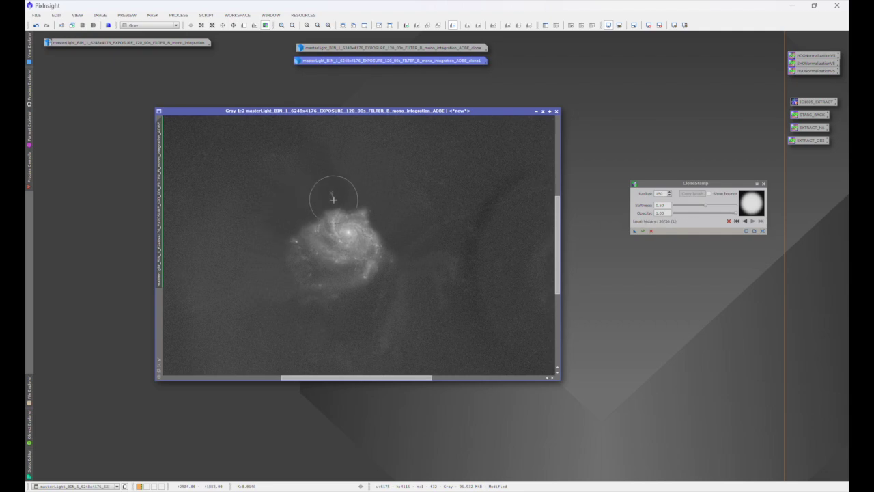
pyautogui.click(333, 198)
pyautogui.click(370, 205)
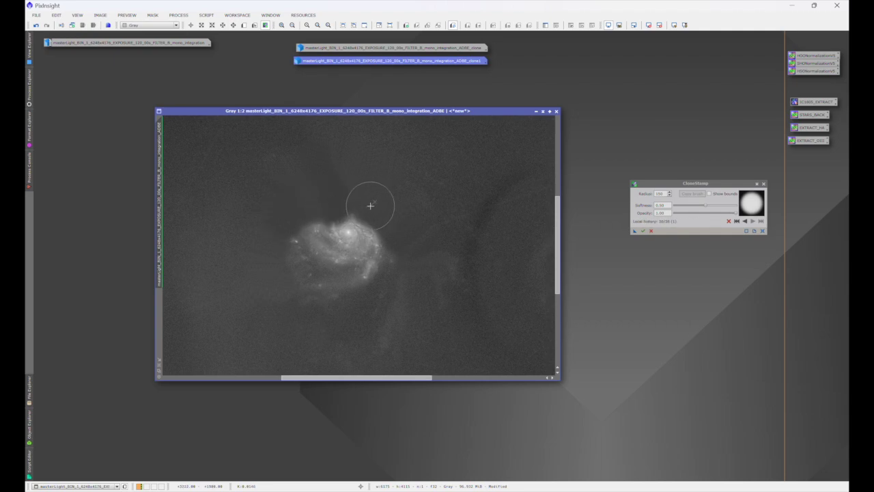
pyautogui.click(361, 219)
pyautogui.click(385, 242)
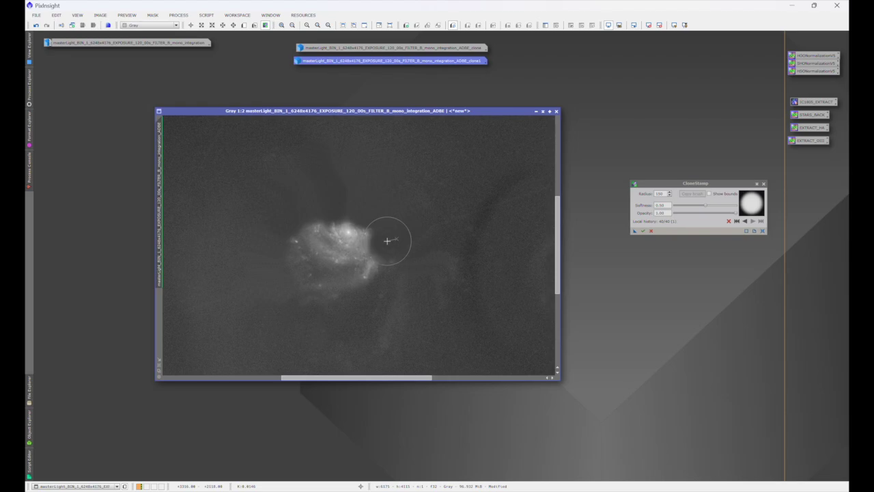
pyautogui.click(406, 265)
pyautogui.click(386, 274)
pyautogui.click(381, 271)
pyautogui.press('ctrl')
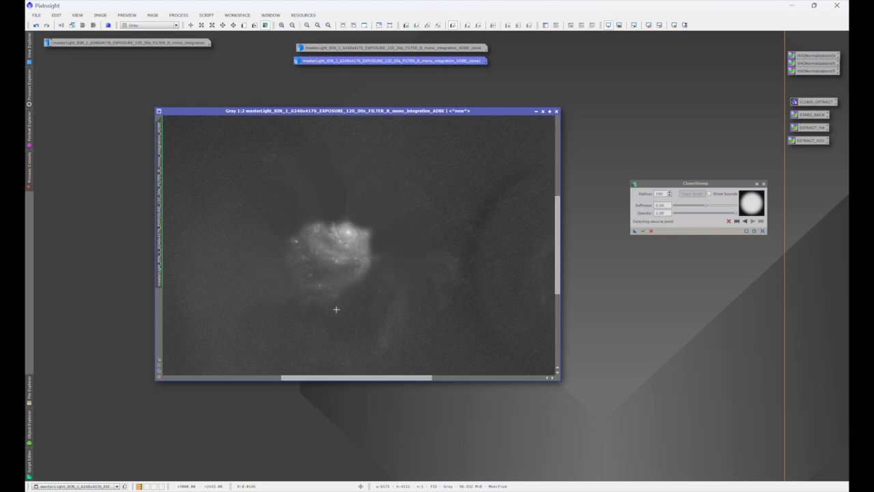
# - Paint sky sampled from below the galaxy over the left part of its core
pyautogui.press('ctrl')
pyautogui.keyDown('ctrl'); pyautogui.click(296, 314); pyautogui.keyUp('ctrl')
pyautogui.press('ctrl')
pyautogui.click(284, 281)
pyautogui.keyDown('ctrl'); pyautogui.click(285, 270); pyautogui.keyUp('ctrl')
pyautogui.click(279, 278)
pyautogui.click(292, 324)
pyautogui.keyDown('ctrl'); pyautogui.click(293, 324); pyautogui.keyUp('ctrl')
pyautogui.press('ctrl')
pyautogui.keyDown('ctrl'); pyautogui.click(279, 245); pyautogui.keyUp('ctrl')
pyautogui.moveTo(287, 236); pyautogui.dragTo(298, 233)
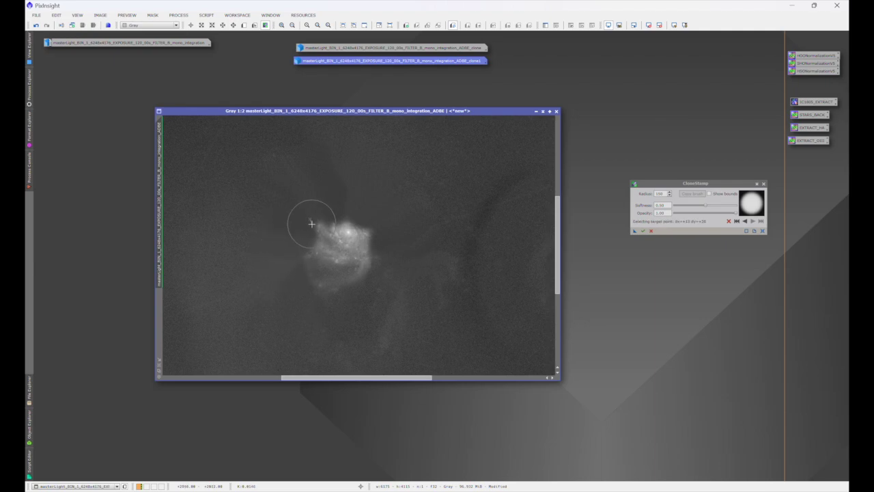
# - Clone sky over the bright core's centre, right side, lower patch and last remnant
pyautogui.press('ctrl')
pyautogui.keyDown('ctrl'); pyautogui.click(331, 218); pyautogui.keyUp('ctrl')
pyautogui.moveTo(341, 224); pyautogui.dragTo(355, 214)
pyautogui.keyDown('ctrl'); pyautogui.click(371, 228); pyautogui.keyUp('ctrl')
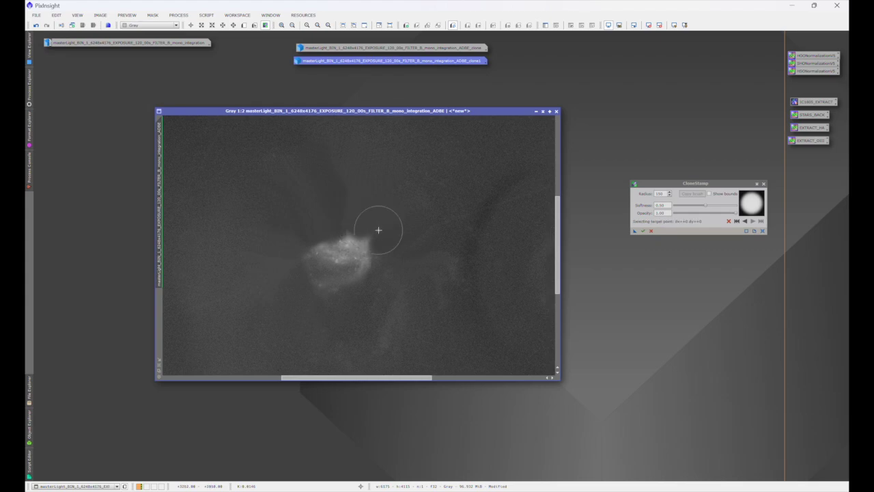
pyautogui.moveTo(371, 233); pyautogui.dragTo(376, 276)
pyautogui.press('ctrl')
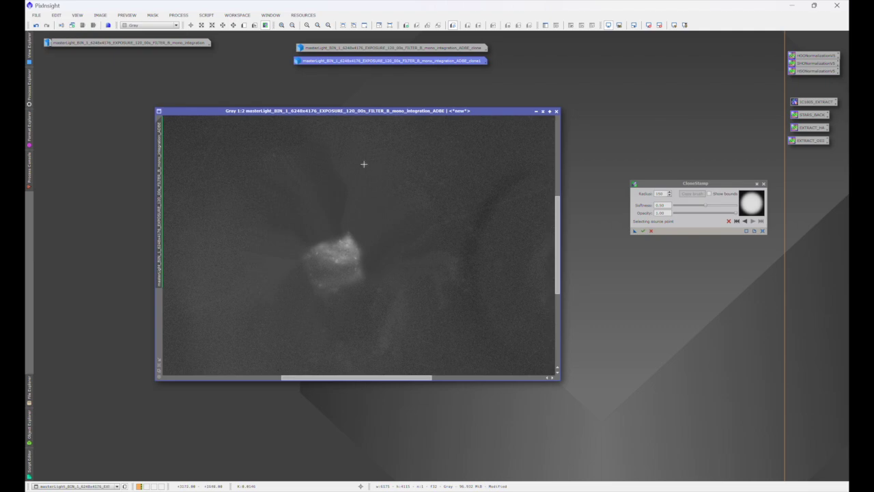
pyautogui.keyDown('ctrl'); pyautogui.click(364, 164); pyautogui.keyUp('ctrl')
pyautogui.moveTo(358, 230); pyautogui.dragTo(363, 244)
pyautogui.keyDown('ctrl'); pyautogui.click(365, 249); pyautogui.keyUp('ctrl')
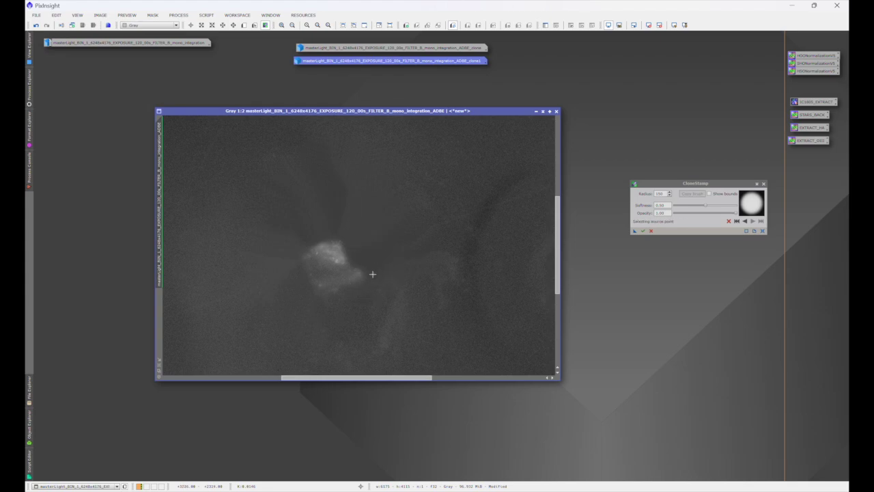
pyautogui.moveTo(368, 273)
pyautogui.mouseDown()
pyautogui.moveTo(328, 295)
pyautogui.moveTo(307, 287)
pyautogui.moveTo(296, 264)
pyautogui.moveTo(315, 239)
pyautogui.moveTo(342, 234)
pyautogui.moveTo(359, 258)
pyautogui.mouseUp()
pyautogui.keyDown('ctrl'); pyautogui.click(355, 259); pyautogui.keyUp('ctrl')
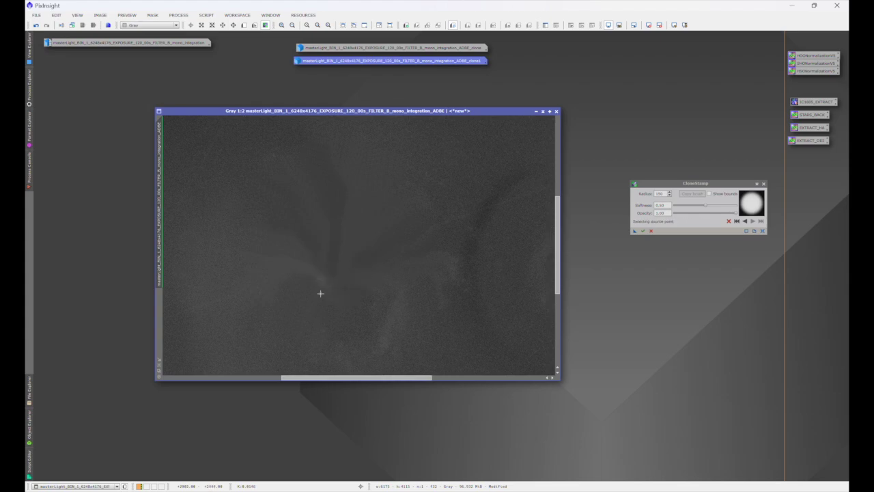
pyautogui.moveTo(316, 292)
pyautogui.mouseDown()
pyautogui.moveTo(295, 307)
pyautogui.moveTo(302, 282)
pyautogui.mouseUp()
# - Zoom out to the whole starless ADBE image and commit the CloneStamp edits
pyautogui.scroll(-3, 344, 274)
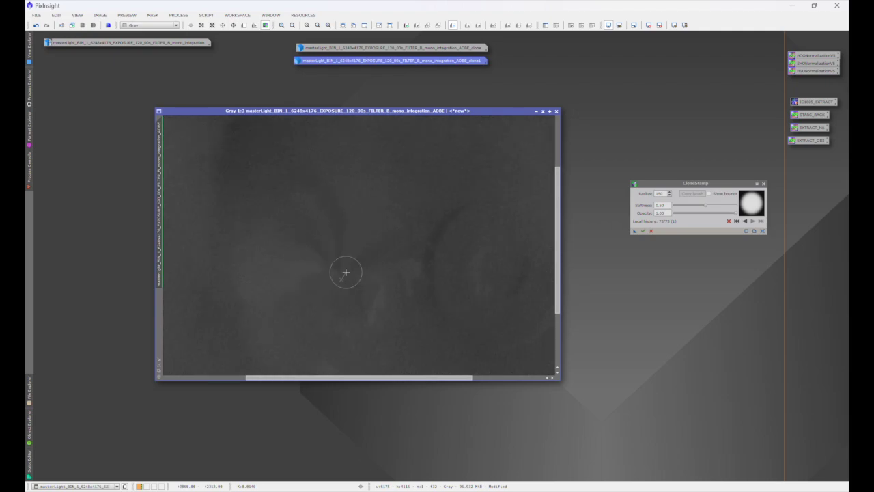
pyautogui.scroll(-3, 356, 274)
pyautogui.scroll(2, 386, 279)
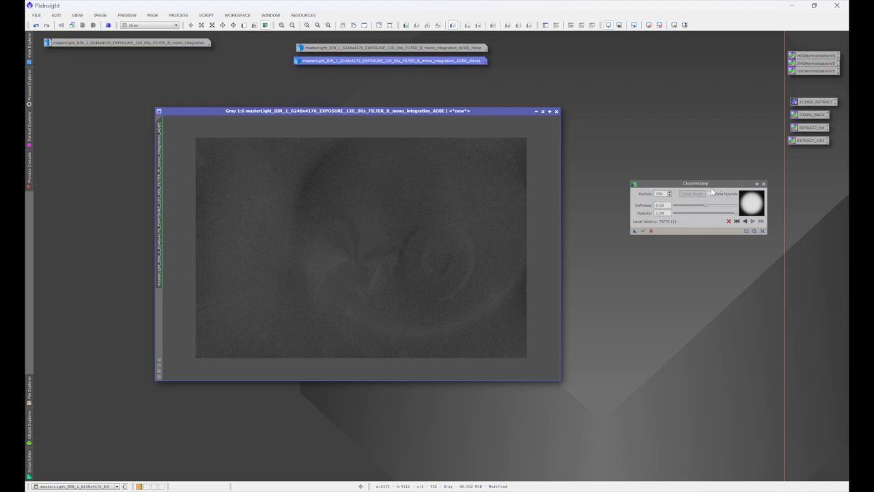
pyautogui.click(642, 231)
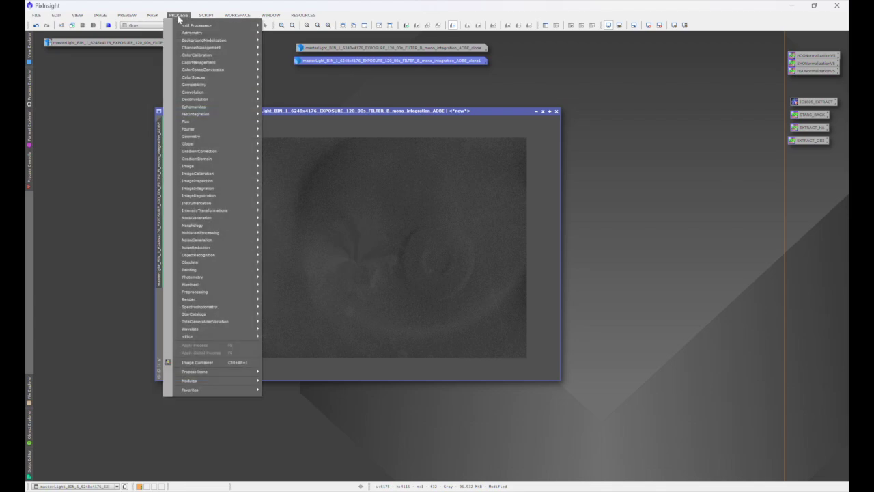
# - Open MultiscaleMedianTransform, reset it to defaults, and set it to 5 layers
pyautogui.moveTo(193, 27)
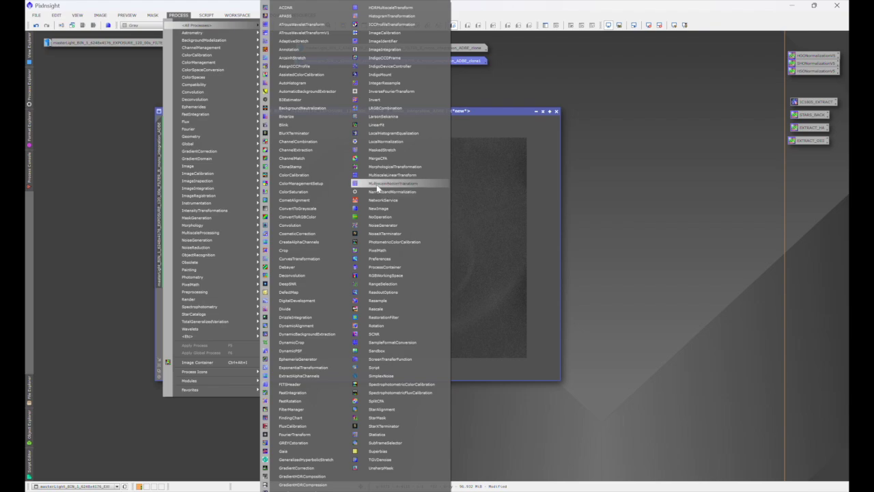
pyautogui.click(396, 182)
pyautogui.click(790, 340)
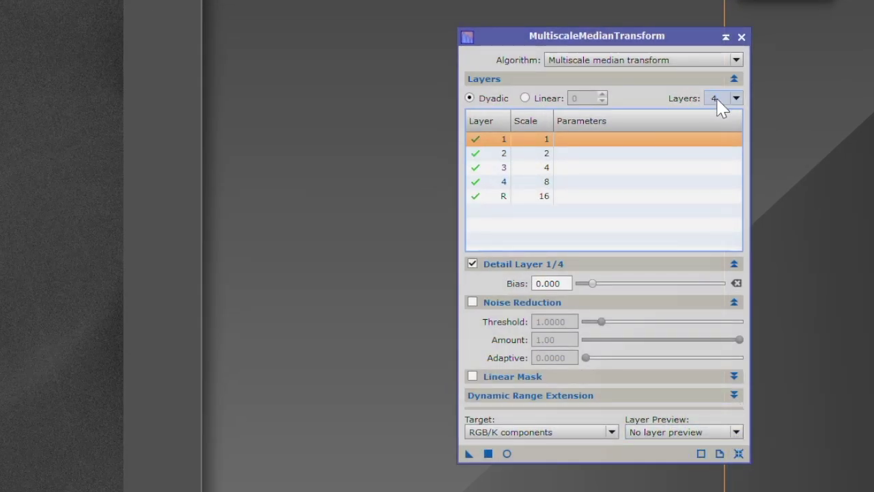
pyautogui.click(735, 100)
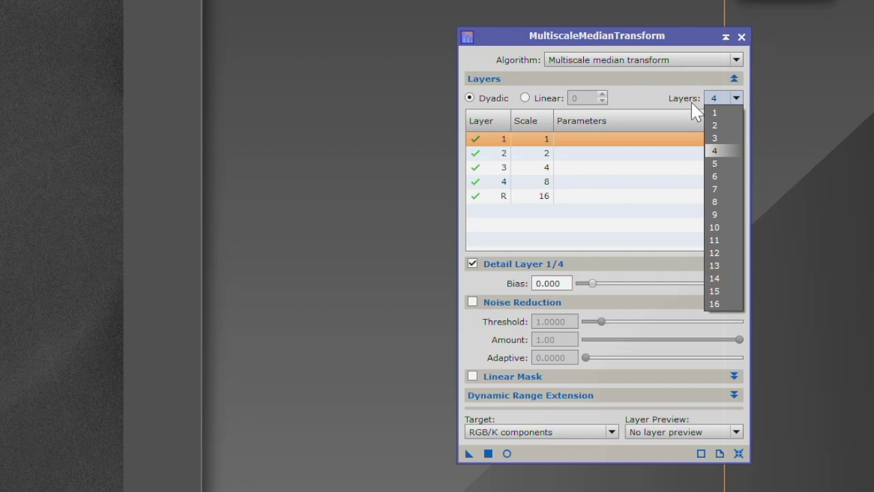
pyautogui.click(720, 163)
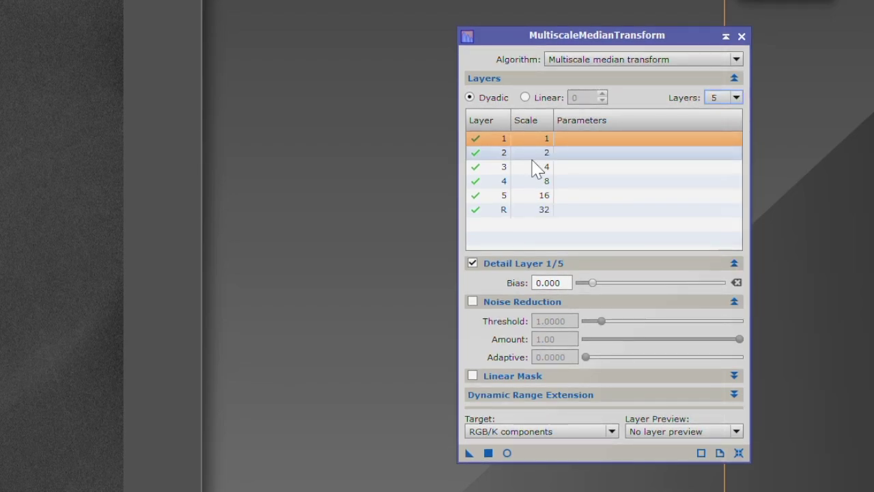
# - Disable detail layers 1–5, keeping only the residual, and apply the transform to the starless image
pyautogui.click(474, 195)
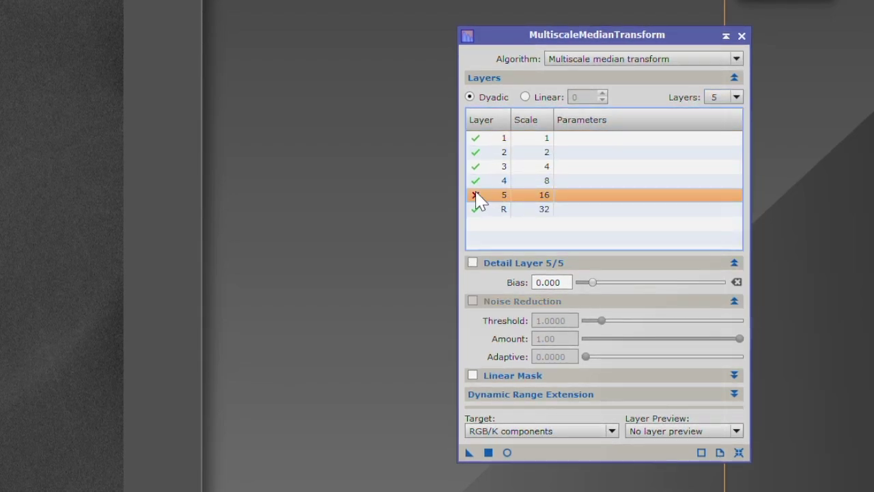
pyautogui.click(471, 180)
pyautogui.doubleClick(474, 165)
pyautogui.doubleClick(474, 152)
pyautogui.doubleClick(473, 137)
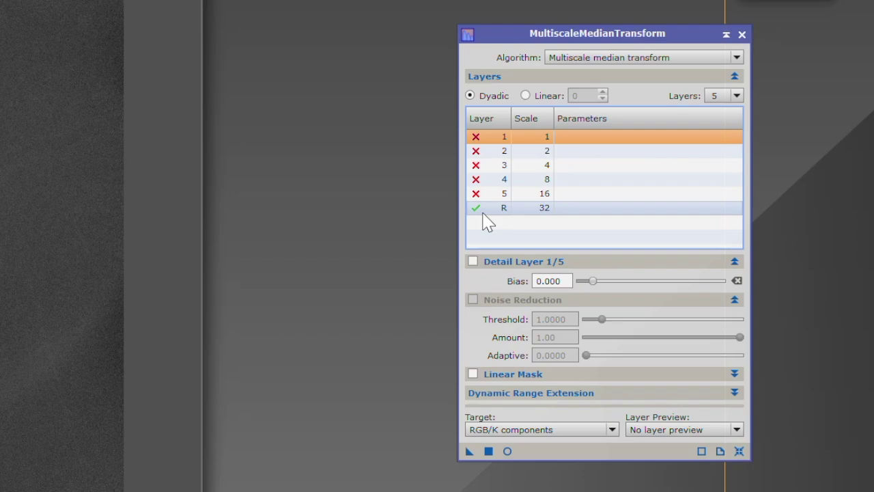
pyautogui.doubleClick(478, 166)
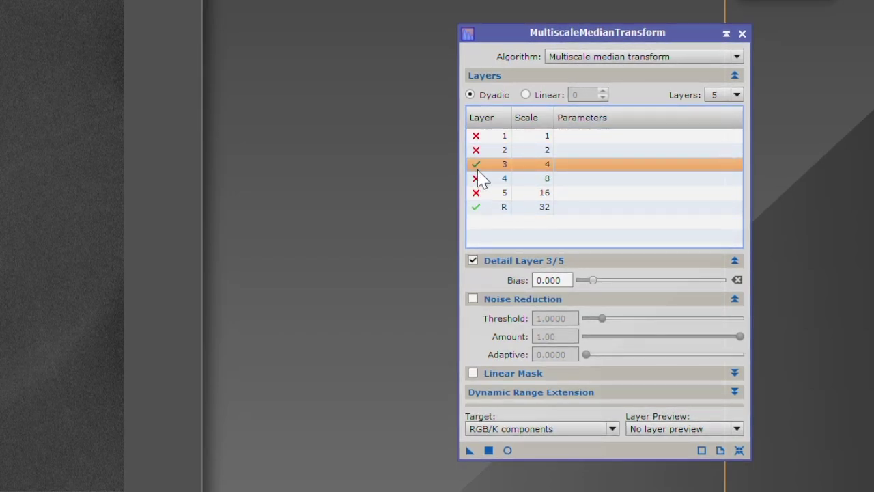
pyautogui.doubleClick(478, 166)
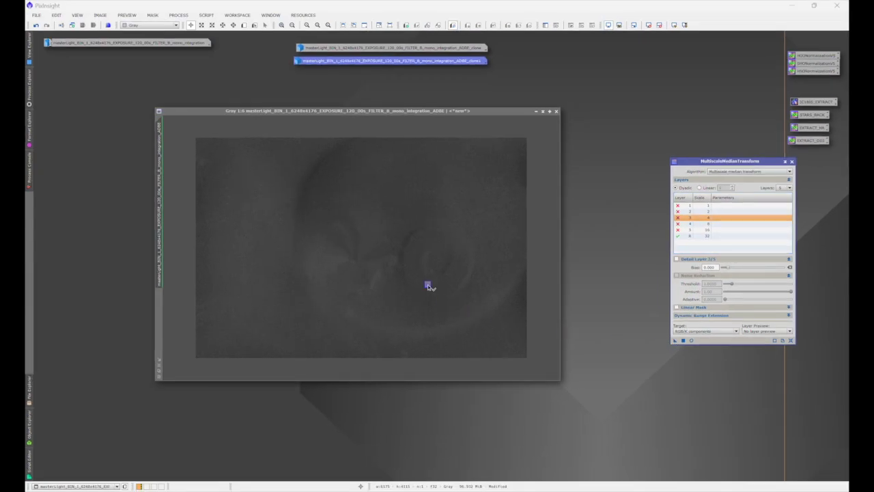
pyautogui.moveTo(427, 284); pyautogui.dragTo(427, 286)
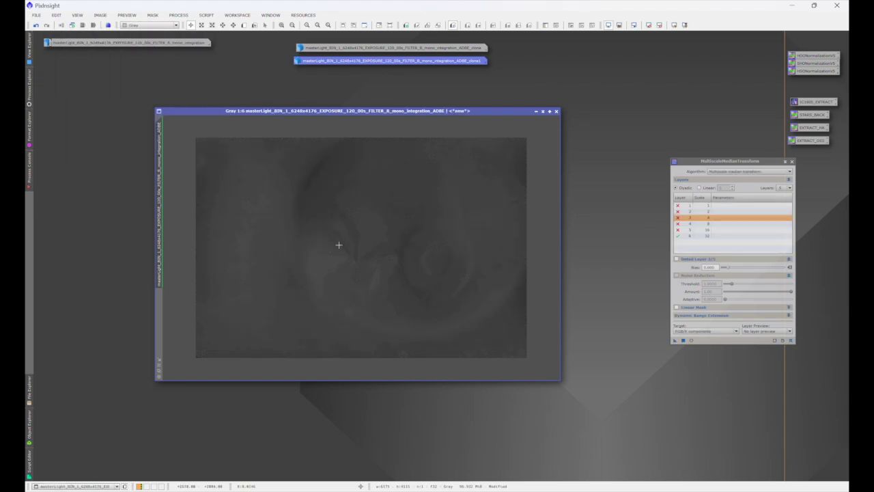
pyautogui.rightClick(371, 223)
# - Give the blurred background model the identifier SYNFLAT, then reopen the …_ADBE_clone1 image
pyautogui.click(390, 249)
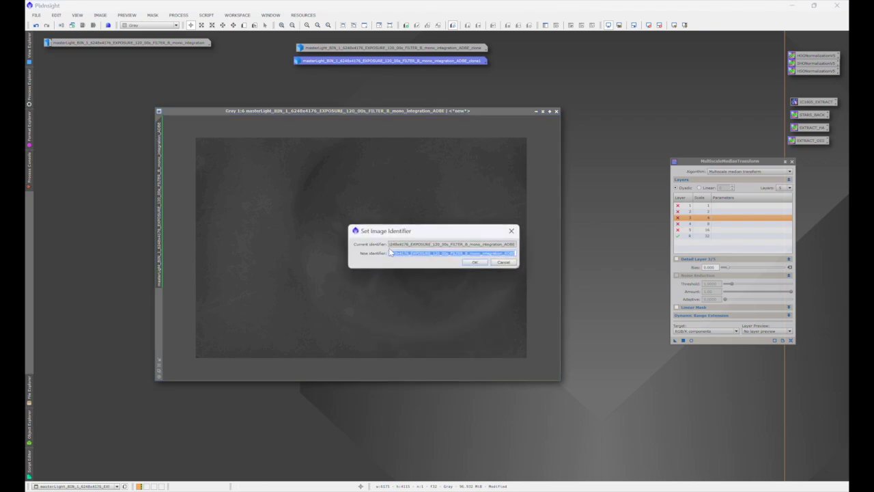
pyautogui.write('NFLAT')
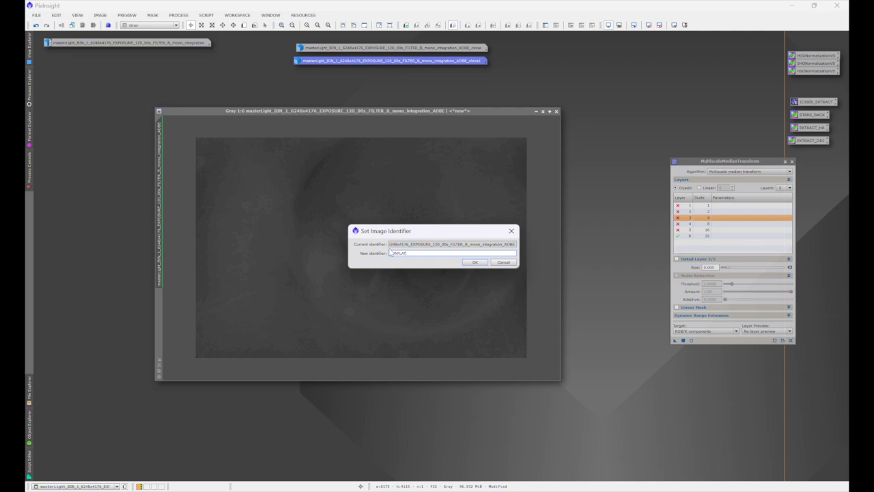
pyautogui.click(476, 263)
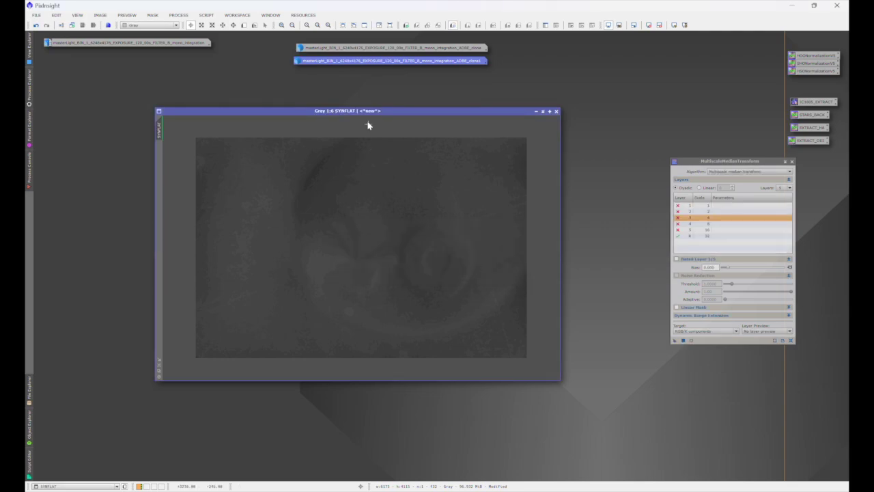
pyautogui.doubleClick(376, 62)
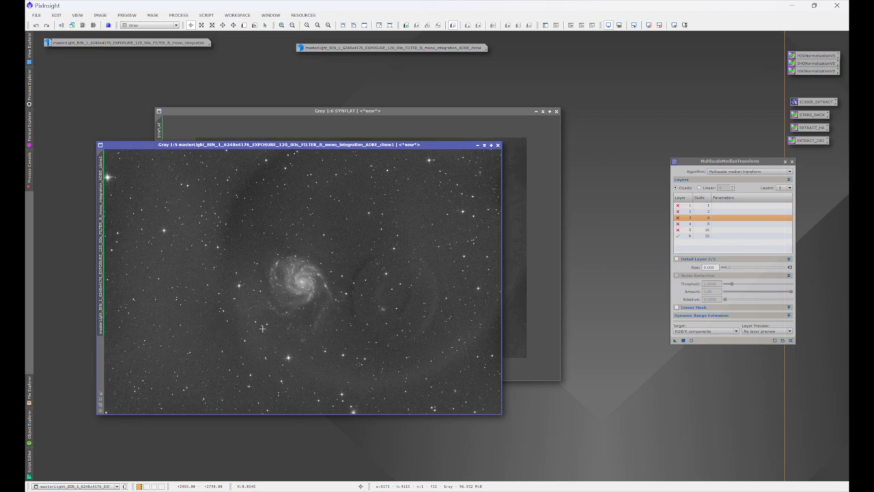
# - Move the clone1 galaxy window aside and change its identifier to LIGHT
pyautogui.moveTo(296, 145); pyautogui.dragTo(294, 130)
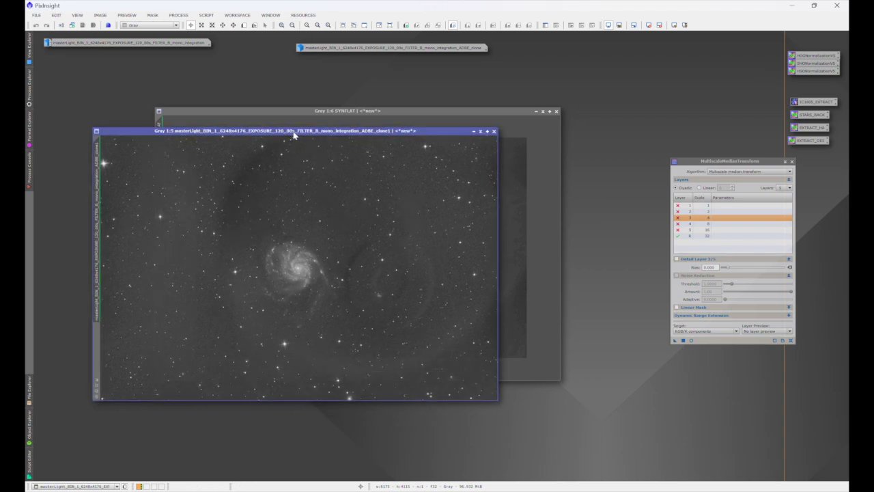
pyautogui.rightClick(317, 194)
pyautogui.click(331, 217)
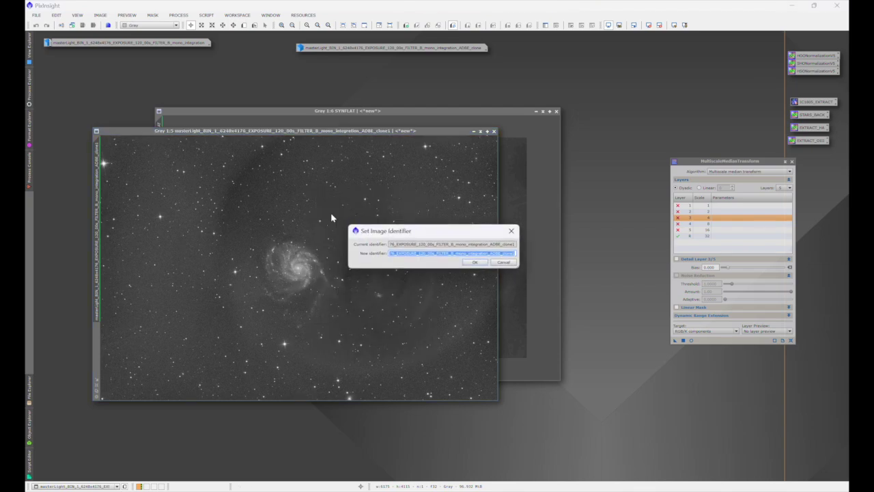
pyautogui.write('LIGHT')
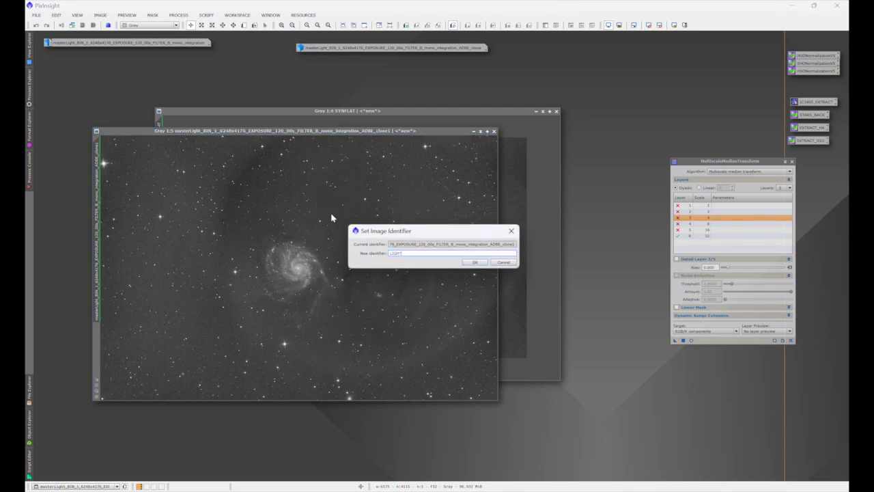
pyautogui.click(467, 261)
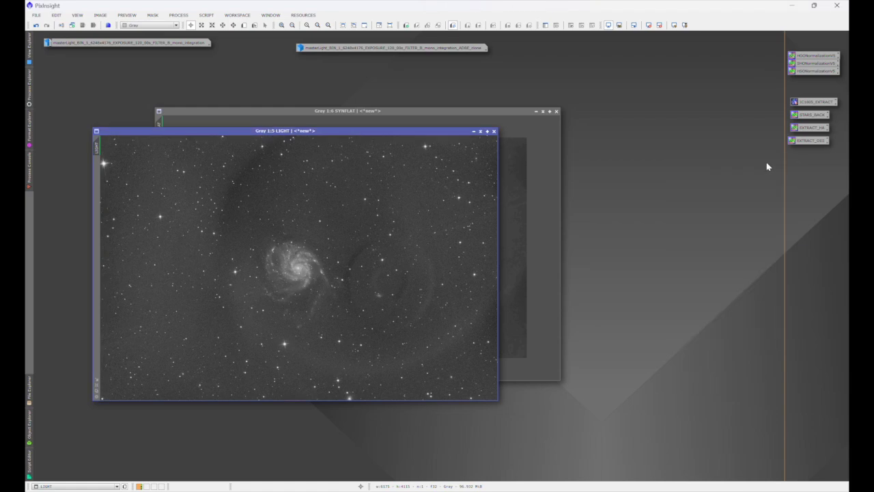
pyautogui.click(179, 15)
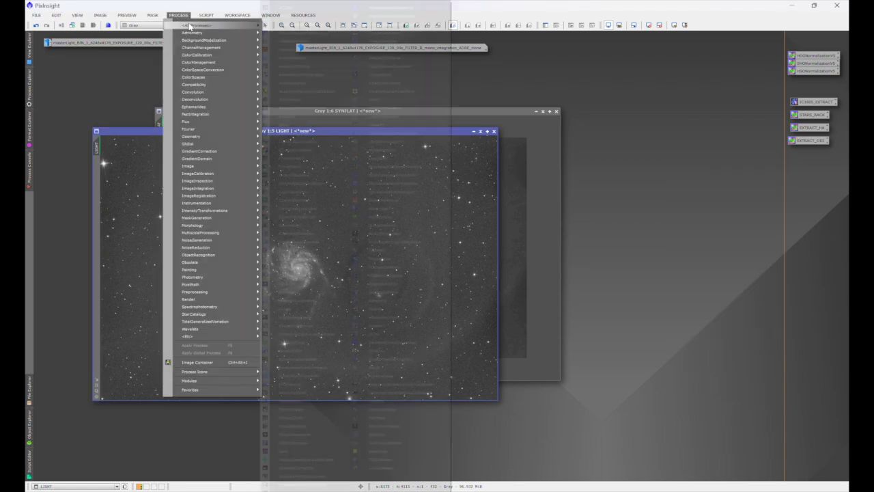
# - Open PixelMath and enter LIGHT * median(SYNFLAT) / SYNFLAT, checking the SYNFLAT and LIGHT windows
pyautogui.moveTo(190, 26)
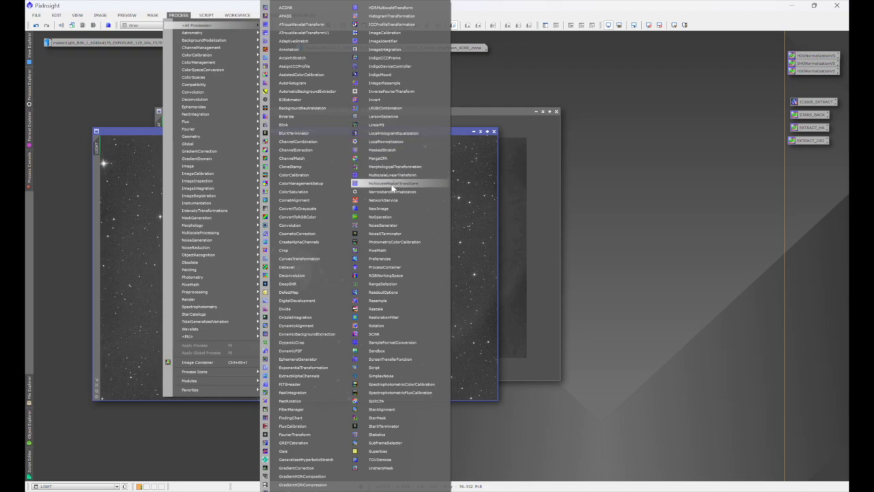
pyautogui.click(386, 250)
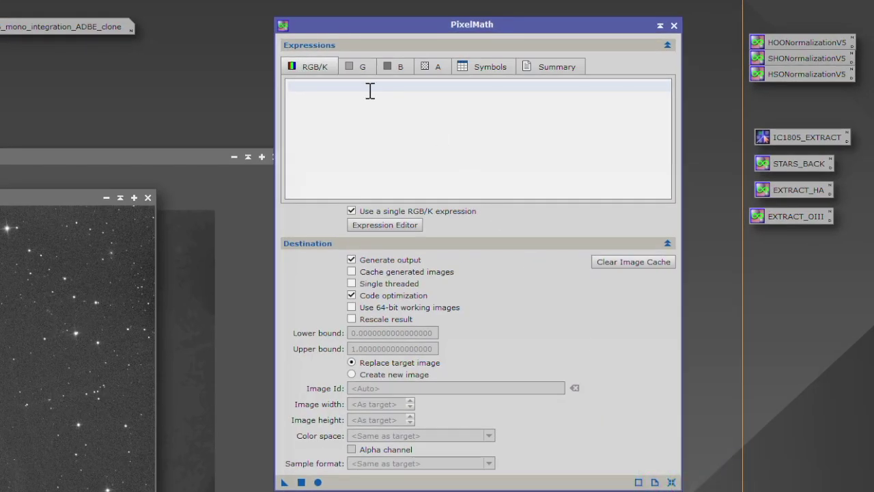
pyautogui.click(586, 79)
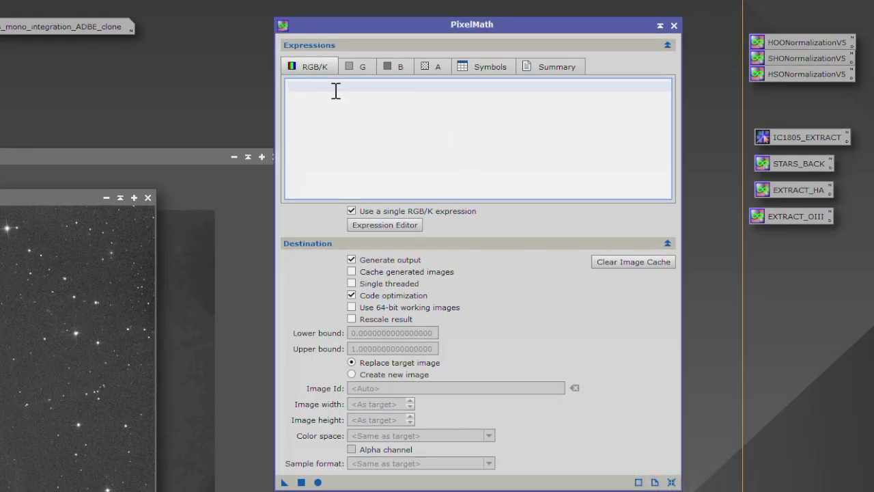
pyautogui.write('LIG')
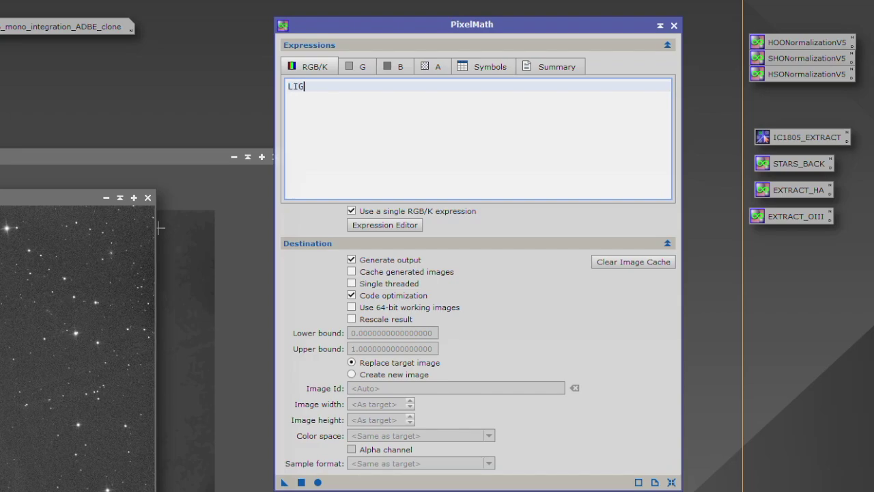
pyautogui.write('HT *')
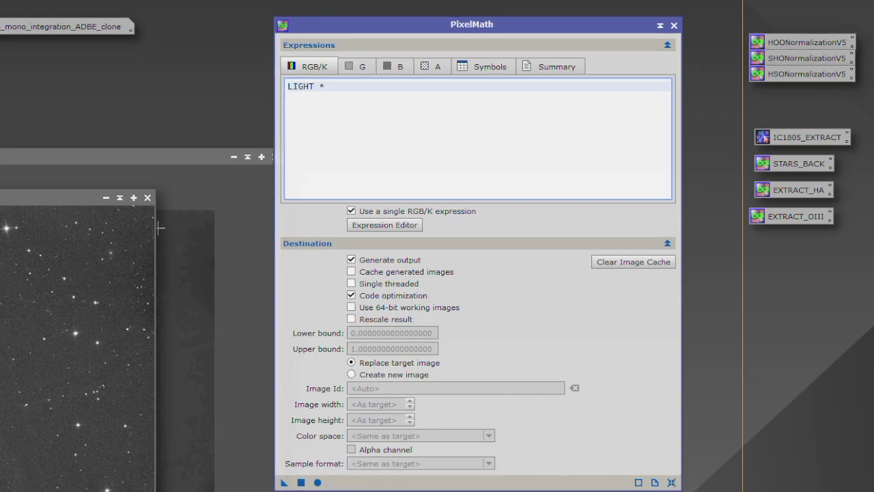
pyautogui.write(' median')
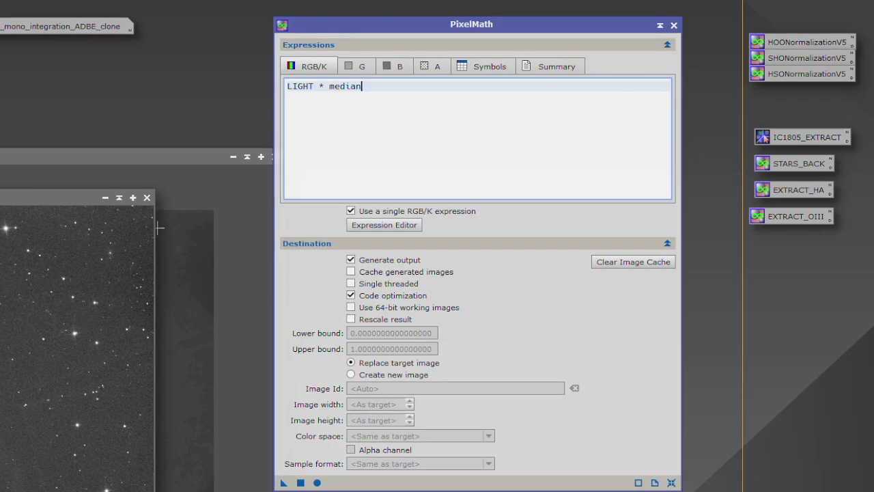
pyautogui.write('(')
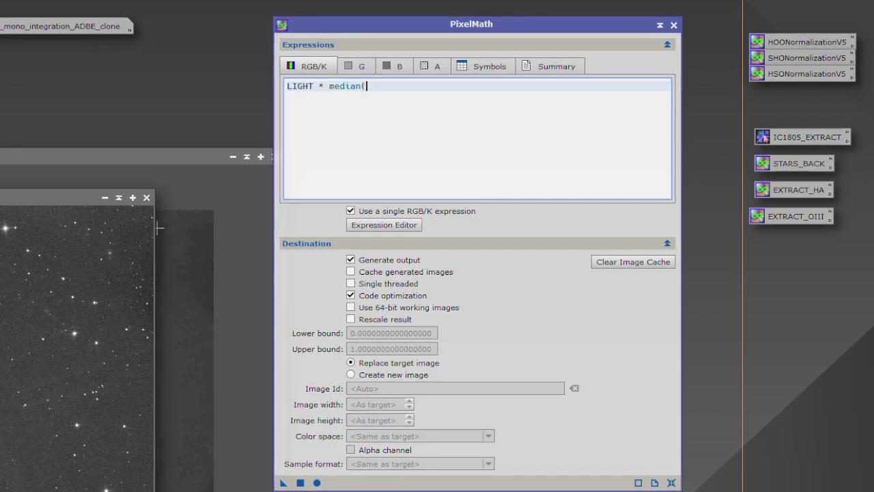
pyautogui.write('S')
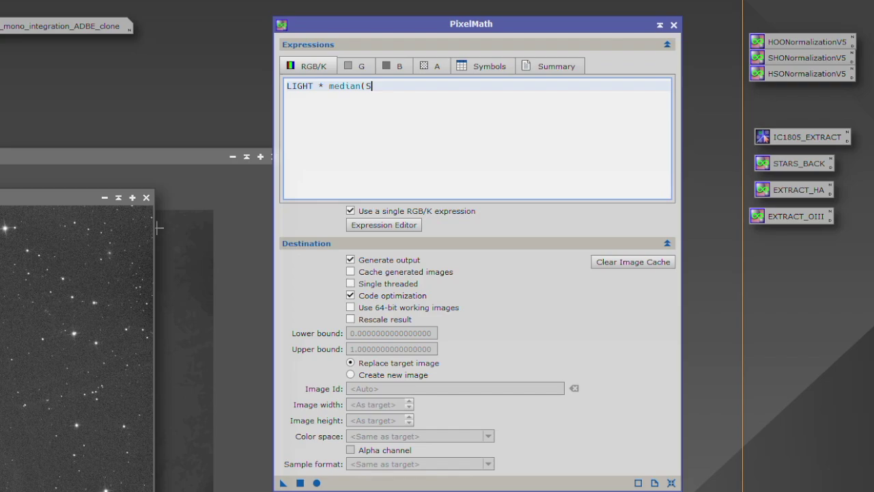
pyautogui.write('YNFLAT) / ')
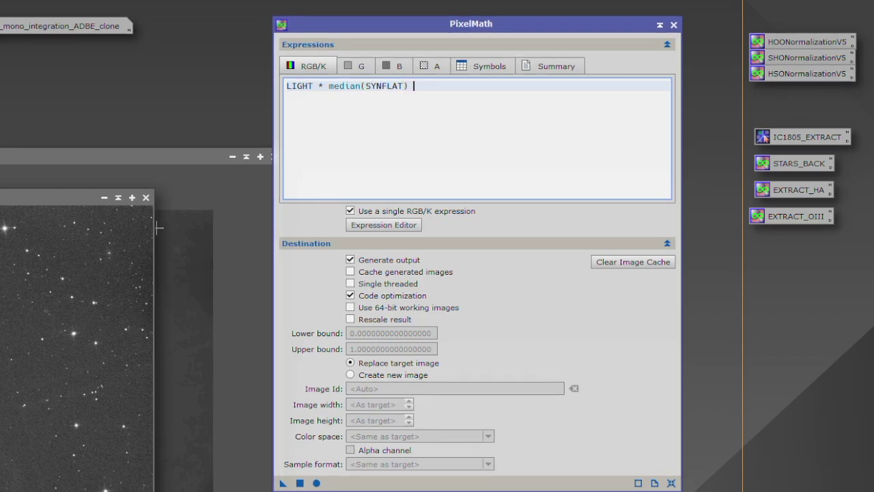
pyautogui.write('SYNF')
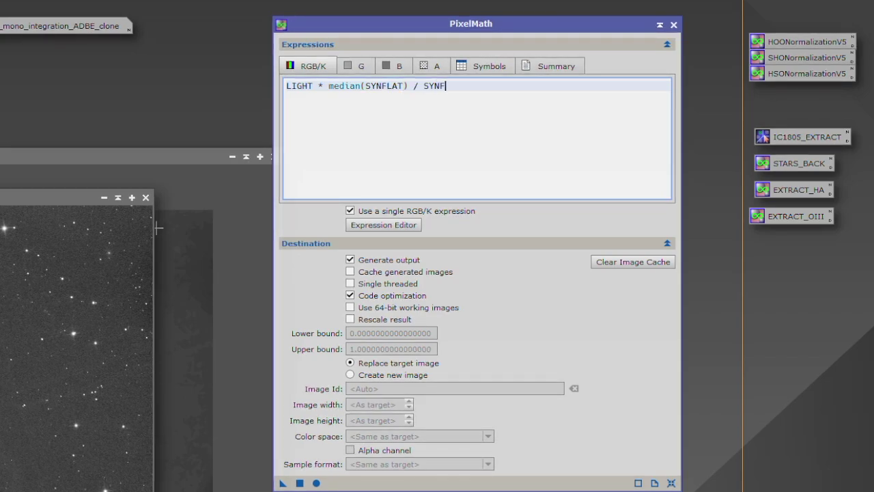
pyautogui.write('LAT')
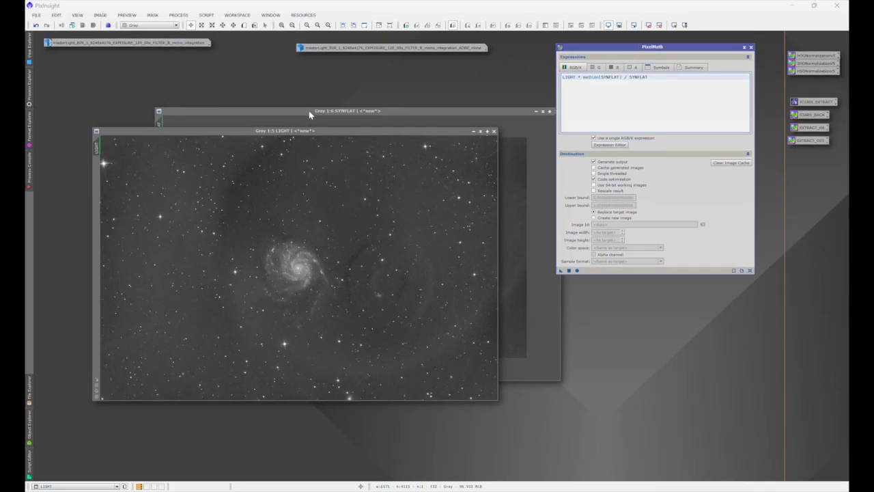
pyautogui.click(309, 114)
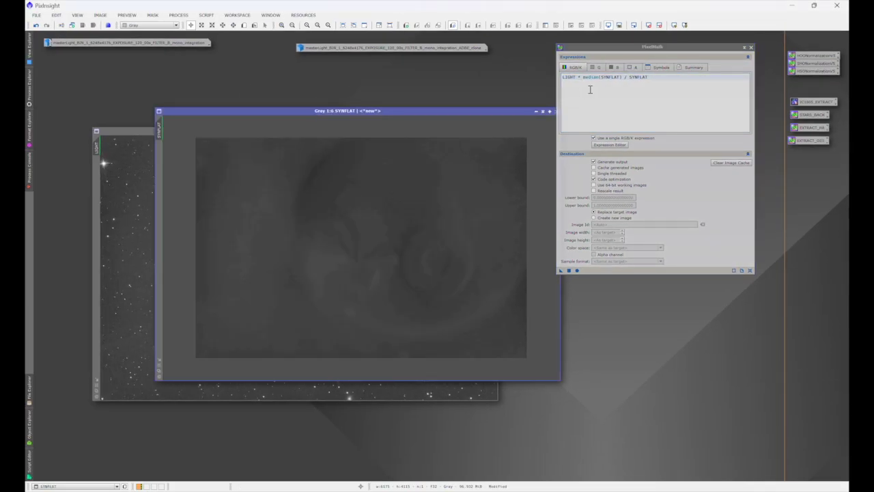
pyautogui.click(149, 135)
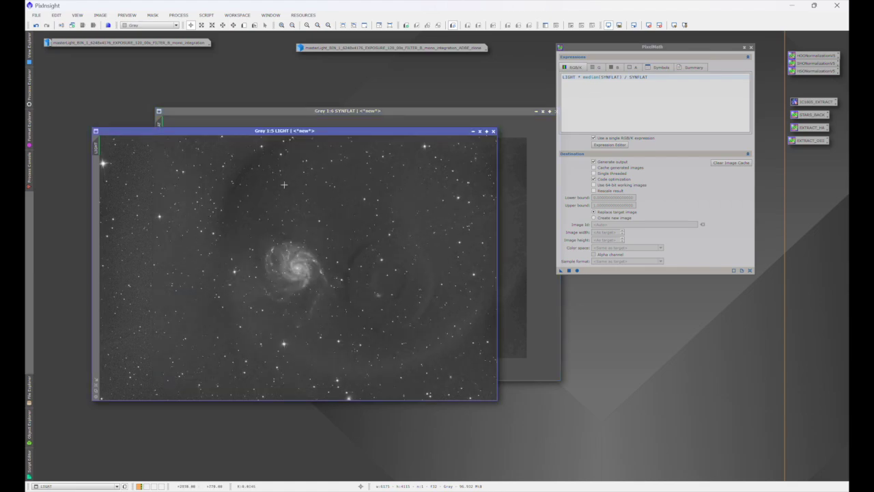
pyautogui.click(283, 113)
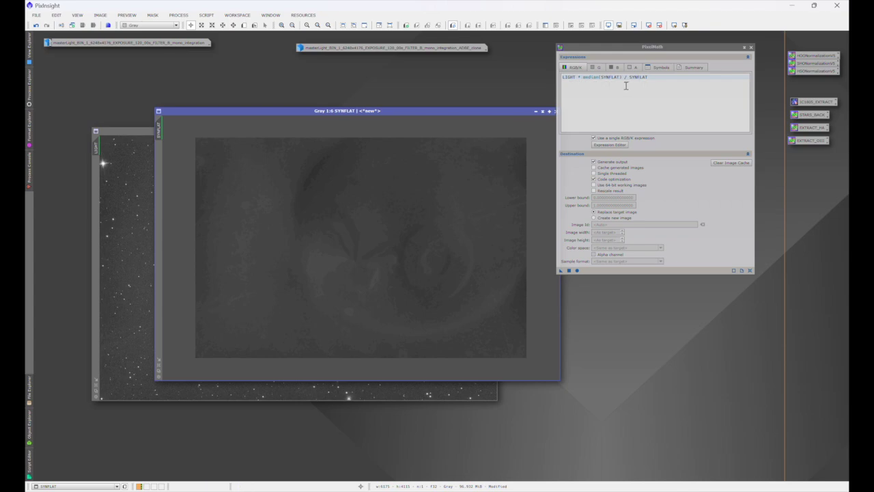
pyautogui.click(140, 136)
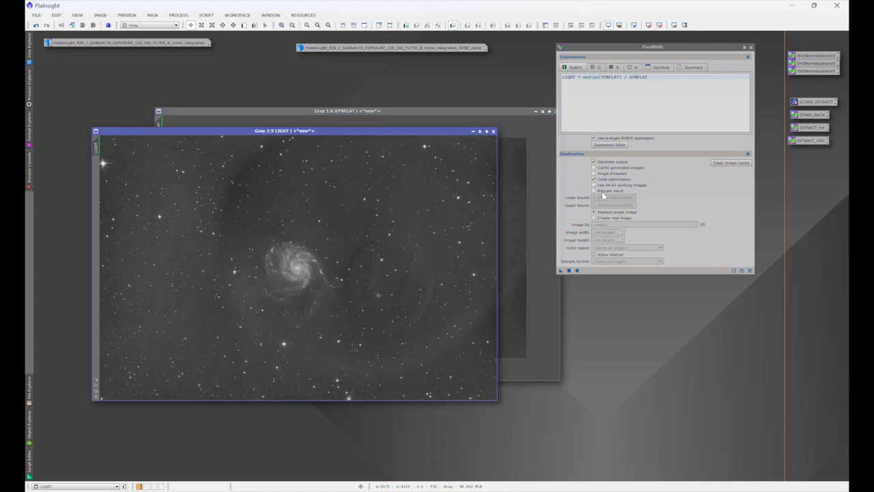
# - Output PixelMath to a new image named CORRECTED_LIGH, apply it to LIGHT, and reposition the Image29 result
pyautogui.click(594, 218)
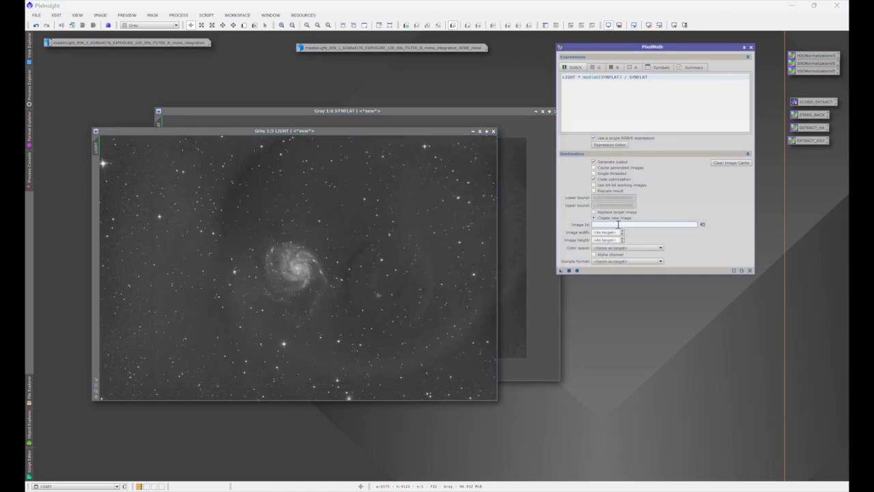
pyautogui.click(618, 224)
pyautogui.write('CORRECTED')
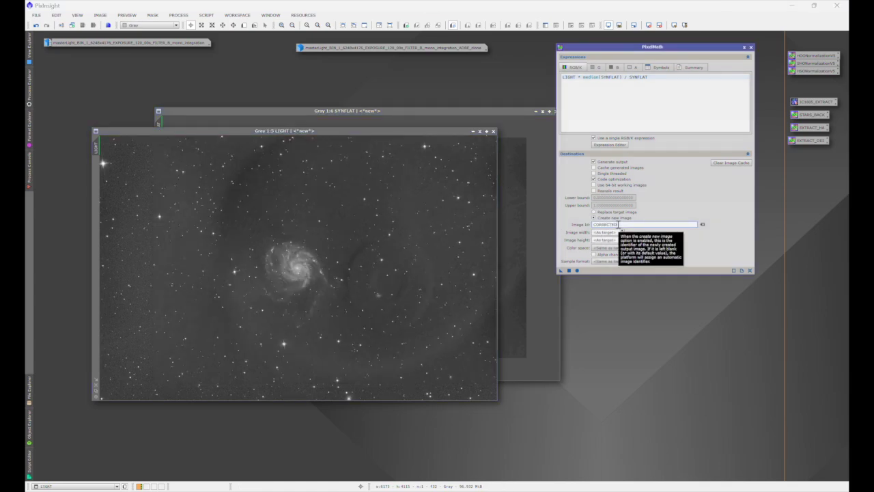
pyautogui.write('_LIGHT')
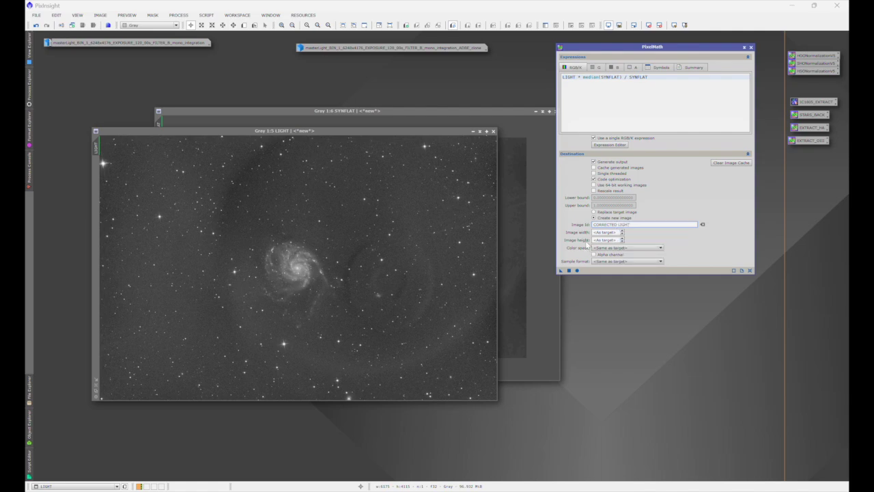
pyautogui.click(503, 112)
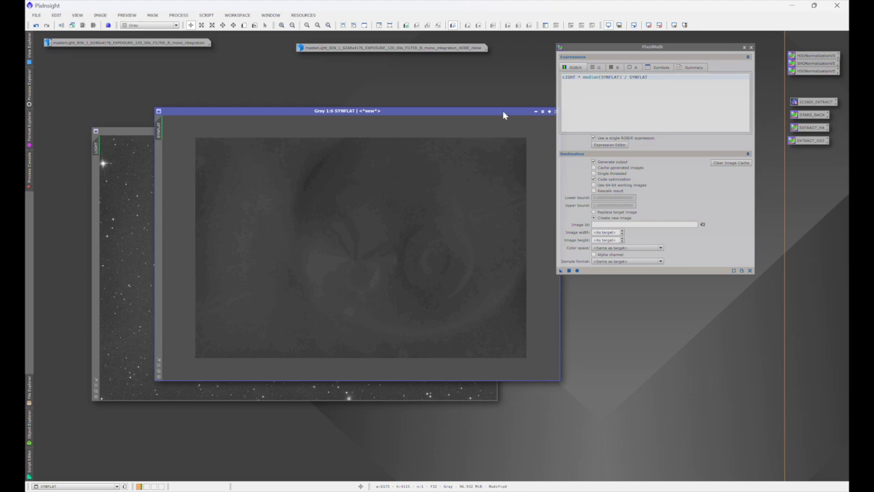
pyautogui.click(154, 132)
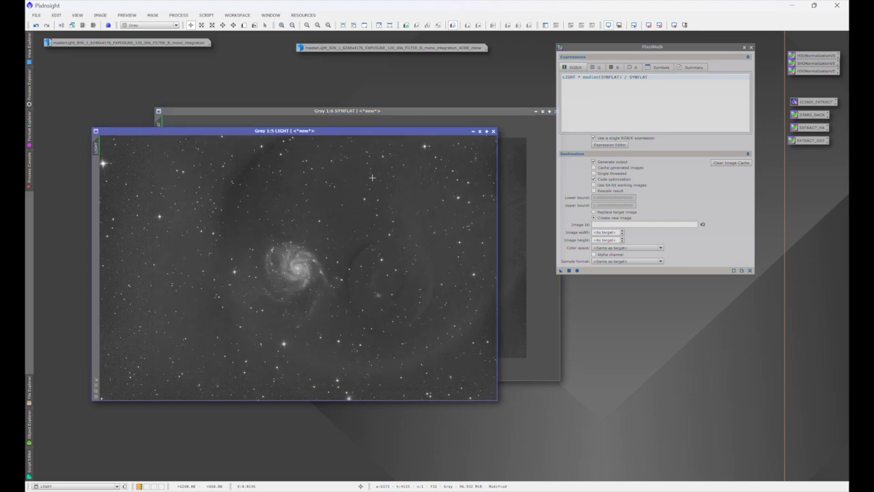
pyautogui.moveTo(560, 271); pyautogui.dragTo(335, 257)
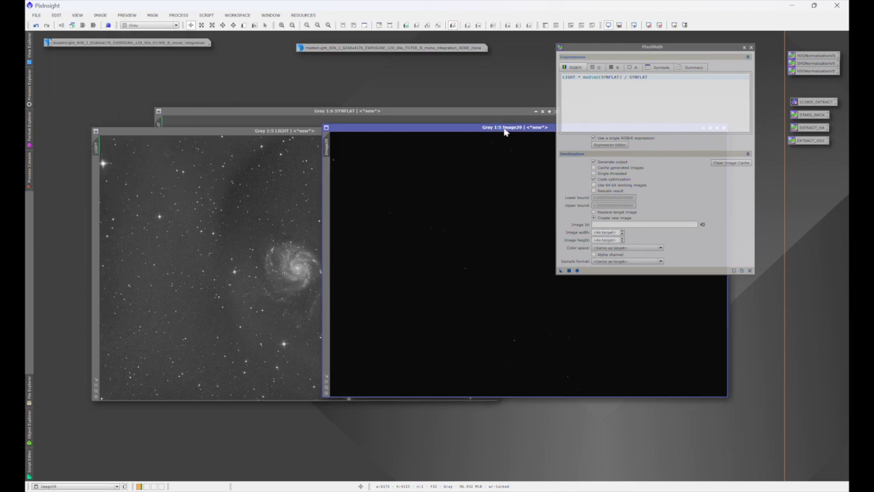
pyautogui.moveTo(504, 132); pyautogui.dragTo(305, 153)
pyautogui.hotkey('ctrl', 'a')
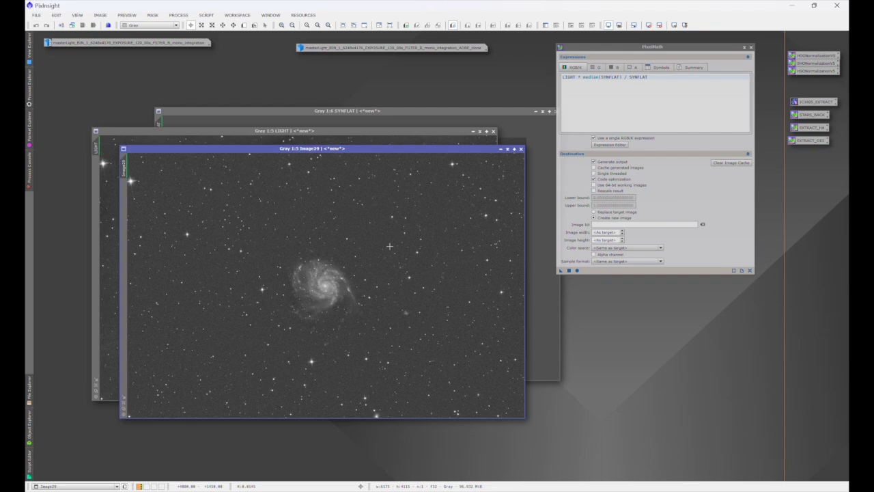
pyautogui.click(367, 112)
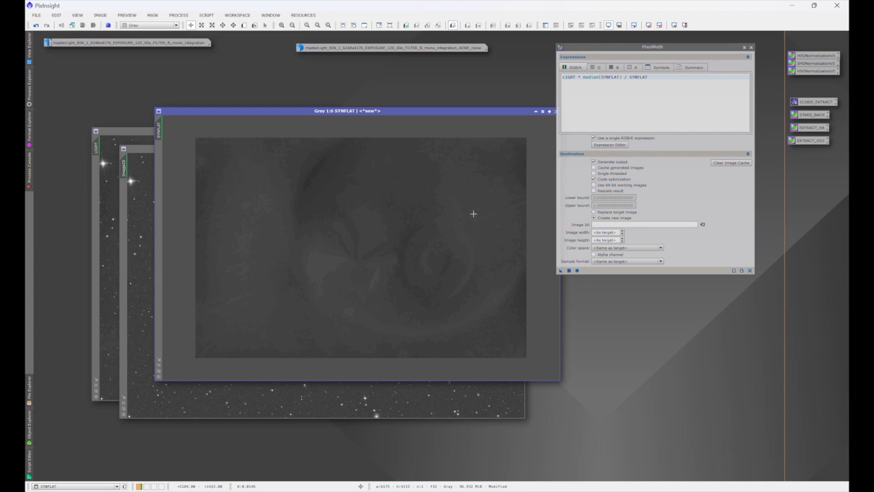
pyautogui.click(139, 238)
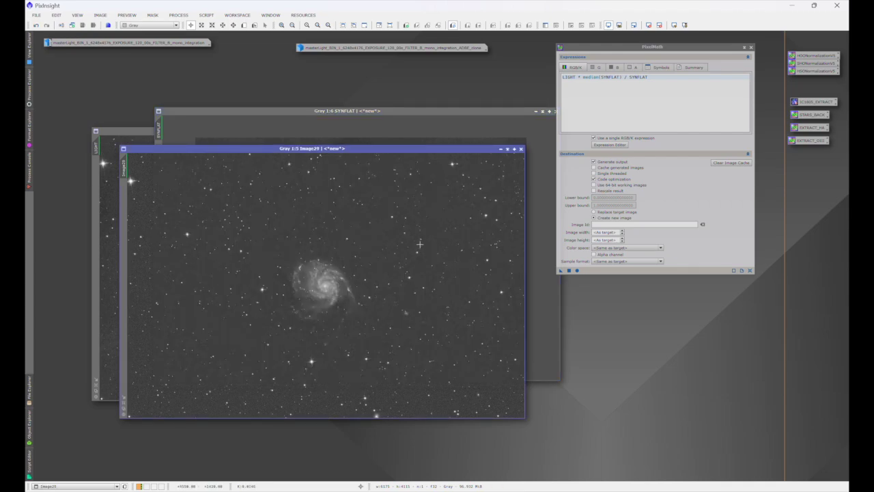
pyautogui.scroll(2, 336, 307)
pyautogui.scroll(1, 335, 307)
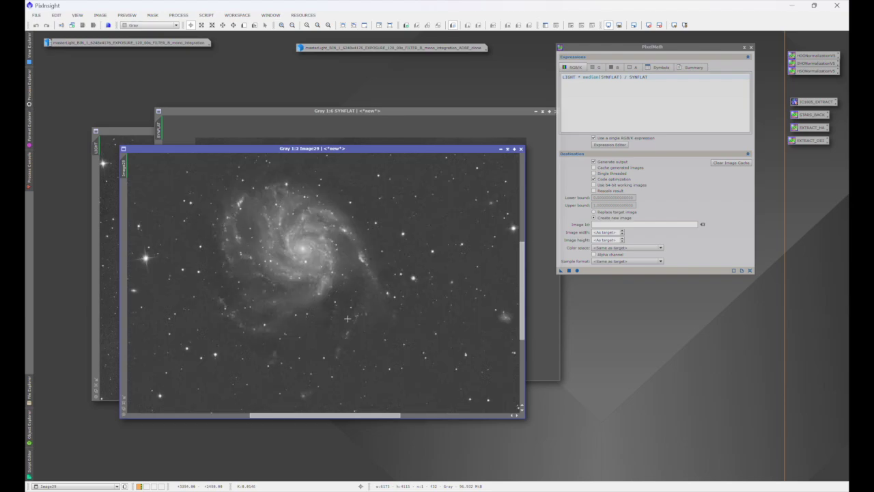
pyautogui.scroll(-2, 390, 338)
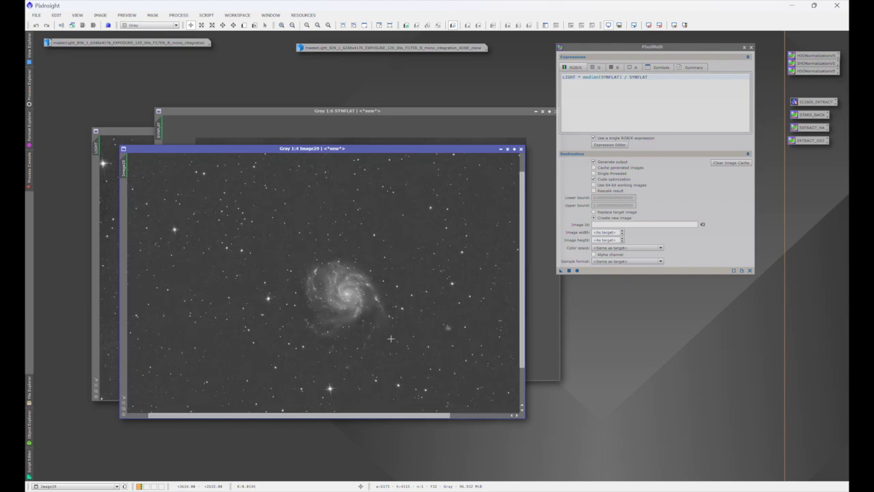
pyautogui.scroll(-1, 390, 338)
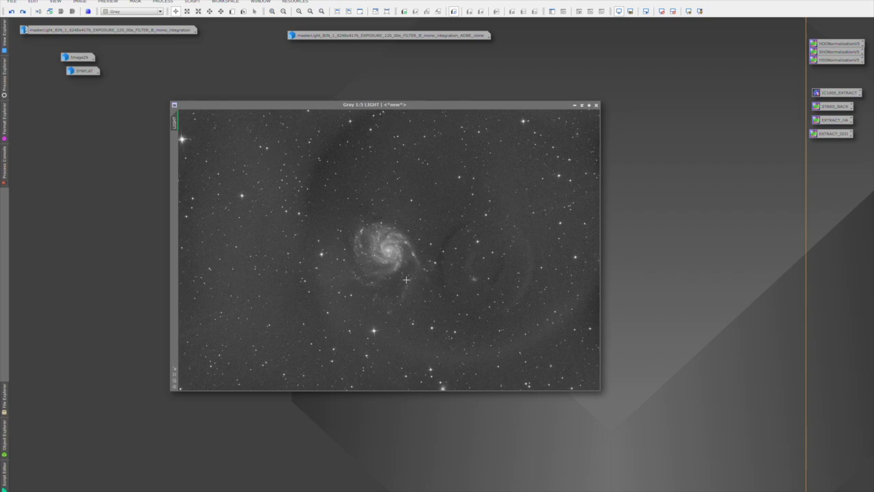
# - Duplicate LIGHT, rename the clone to STARS, and iconize the original LIGHT window
pyautogui.moveTo(176, 123); pyautogui.dragTo(136, 158)
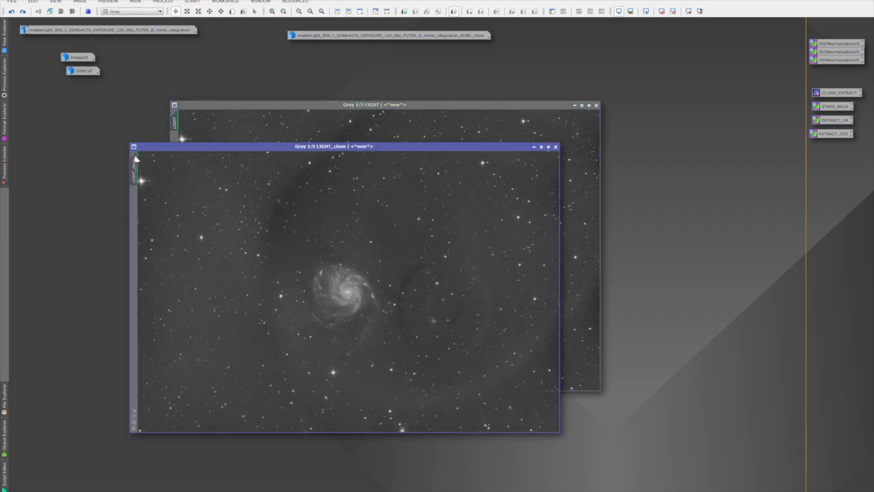
pyautogui.click(342, 108)
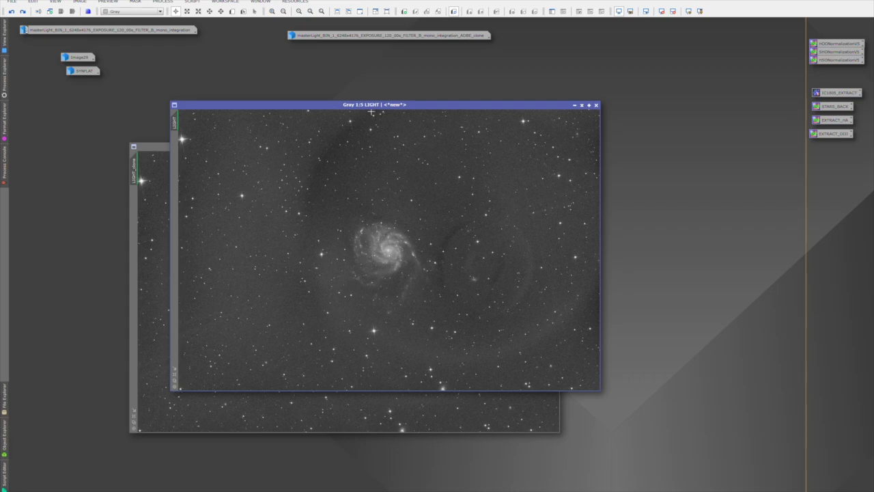
pyautogui.click(151, 204)
pyautogui.rightClick(298, 224)
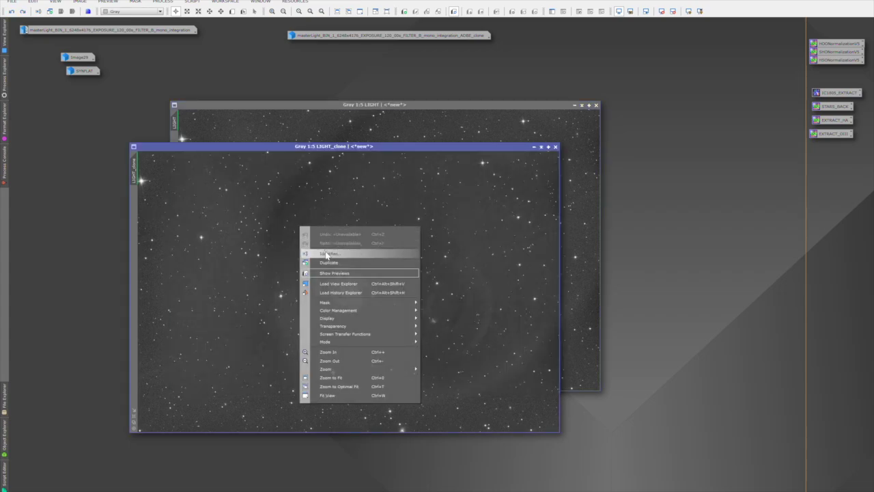
pyautogui.click(326, 254)
pyautogui.write('STARS')
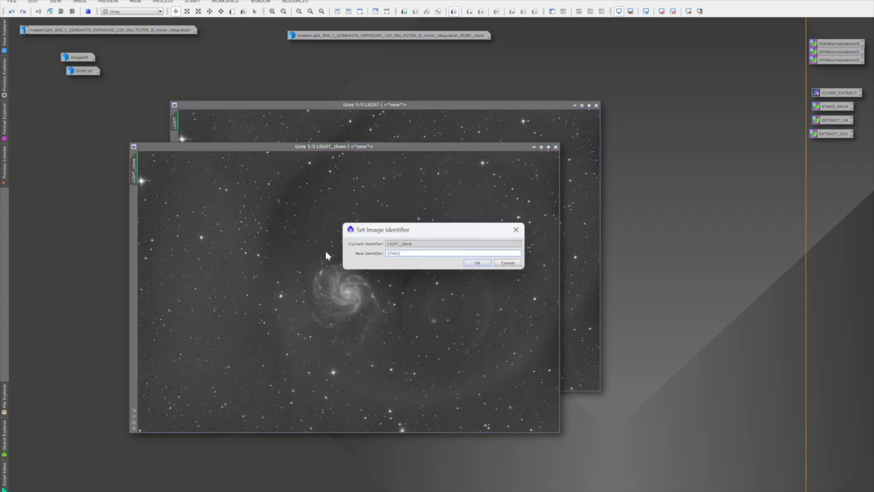
pyautogui.press('Return')
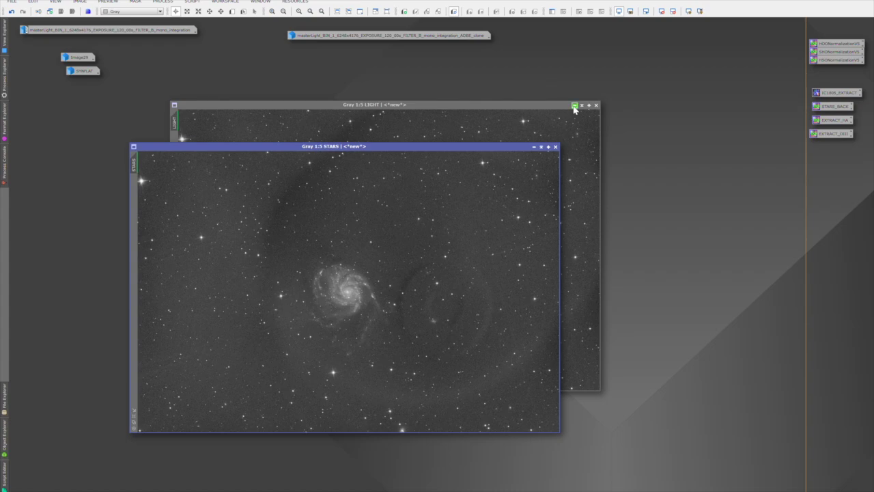
pyautogui.click(574, 106)
pyautogui.moveTo(151, 118); pyautogui.dragTo(310, 56)
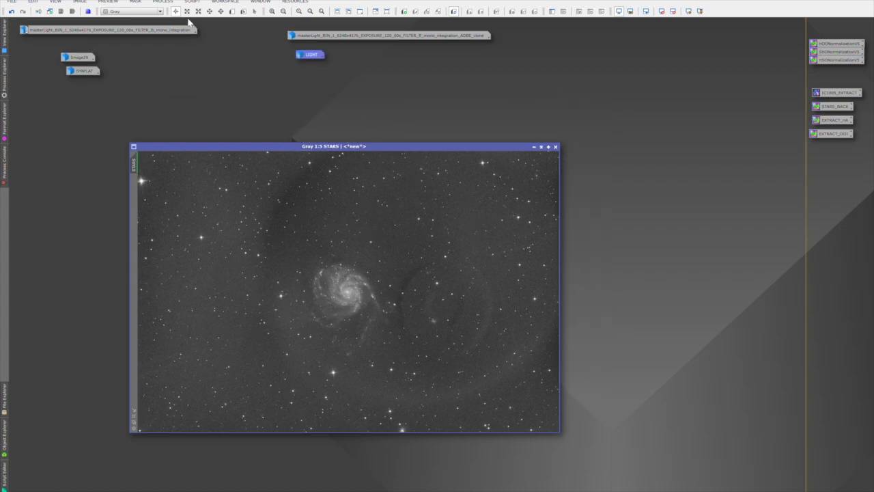
# - Apply MultiscaleMedianTransform with 5 layers and the residual layer disabled to STARS
pyautogui.click(163, 1)
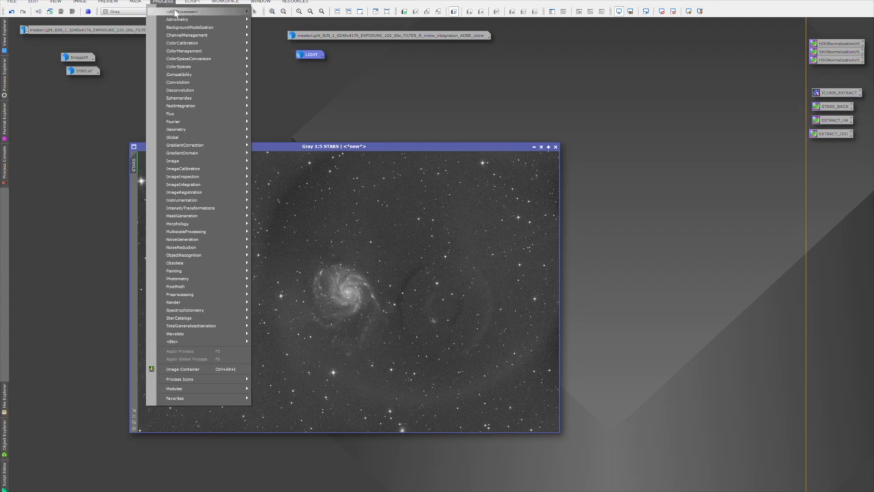
pyautogui.moveTo(181, 11)
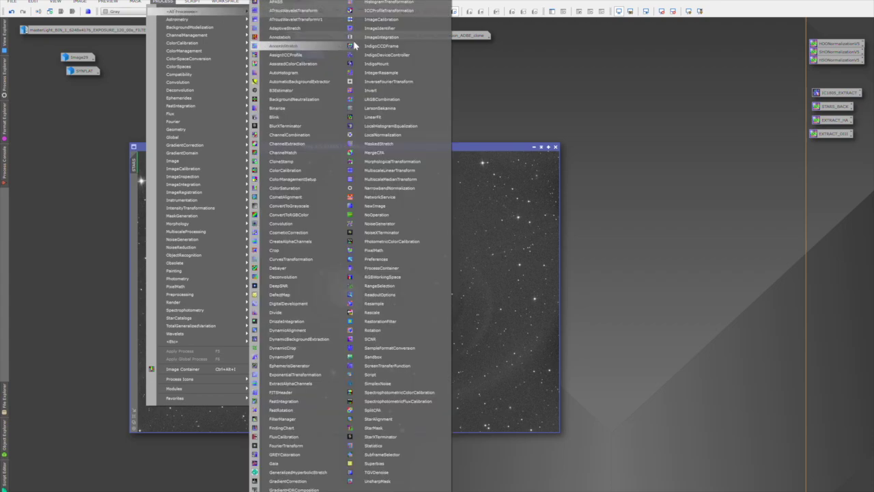
pyautogui.click(386, 179)
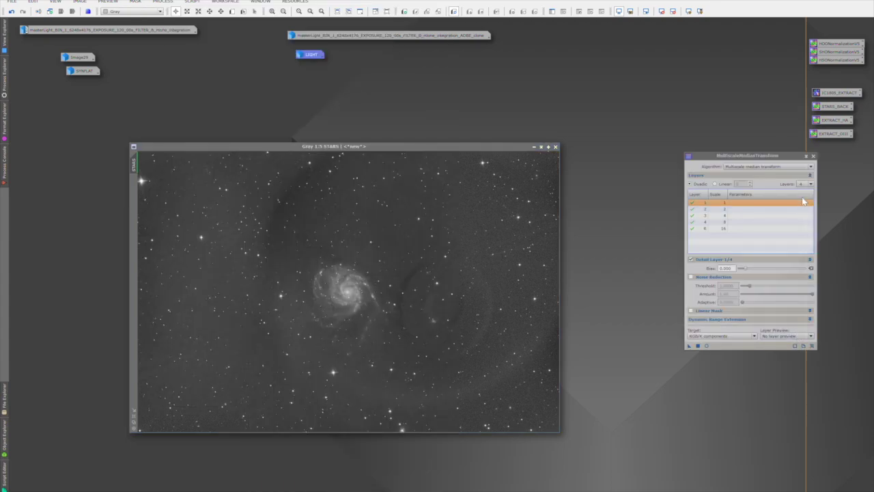
pyautogui.click(813, 348)
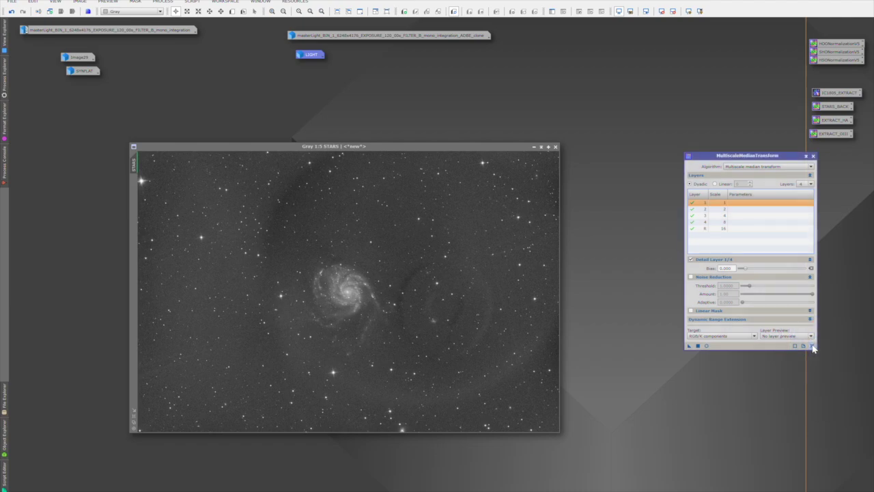
pyautogui.click(802, 184)
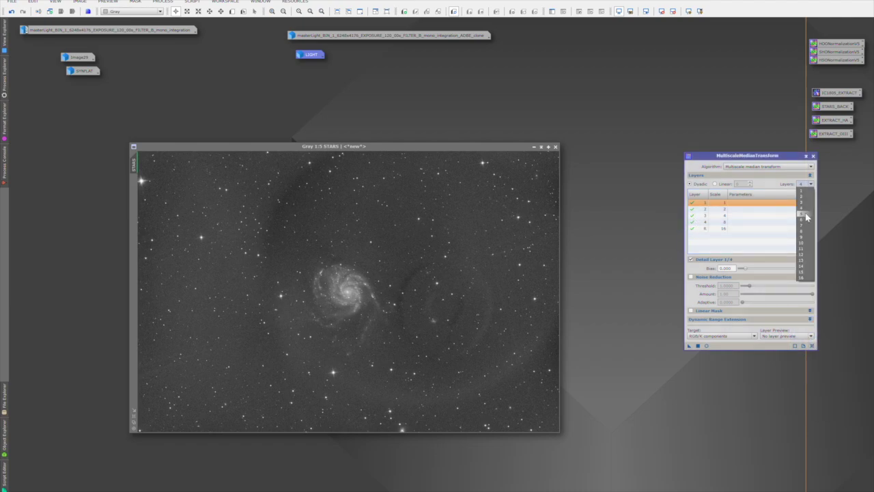
pyautogui.click(805, 215)
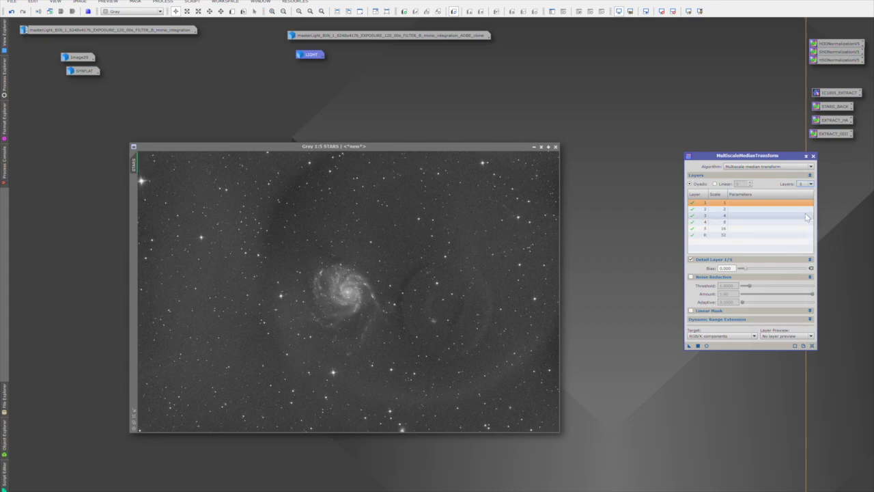
pyautogui.click(692, 235)
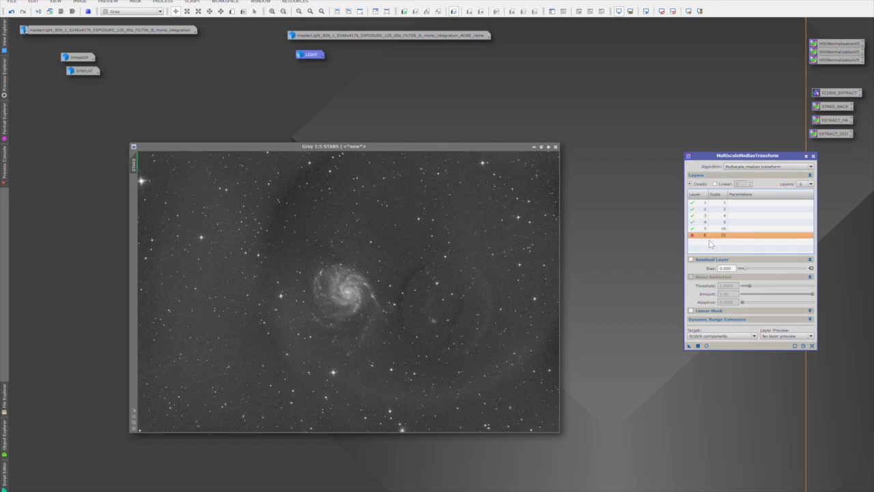
pyautogui.moveTo(689, 346); pyautogui.dragTo(423, 297)
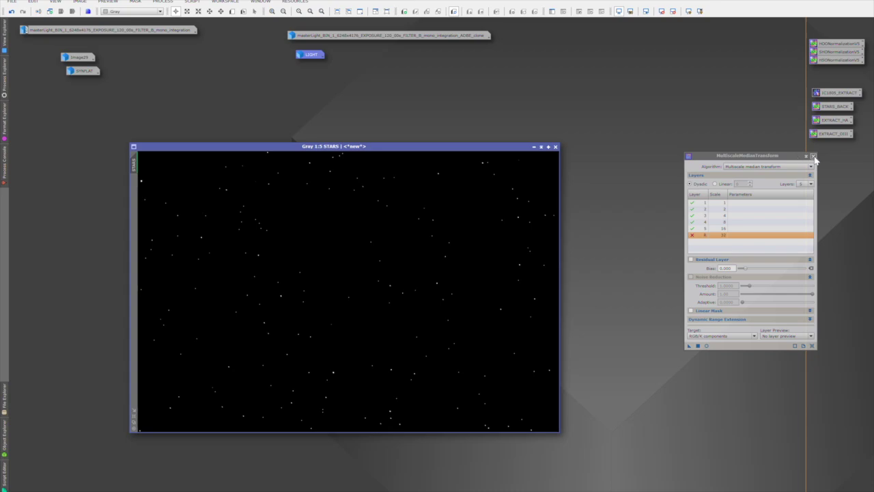
pyautogui.click(813, 158)
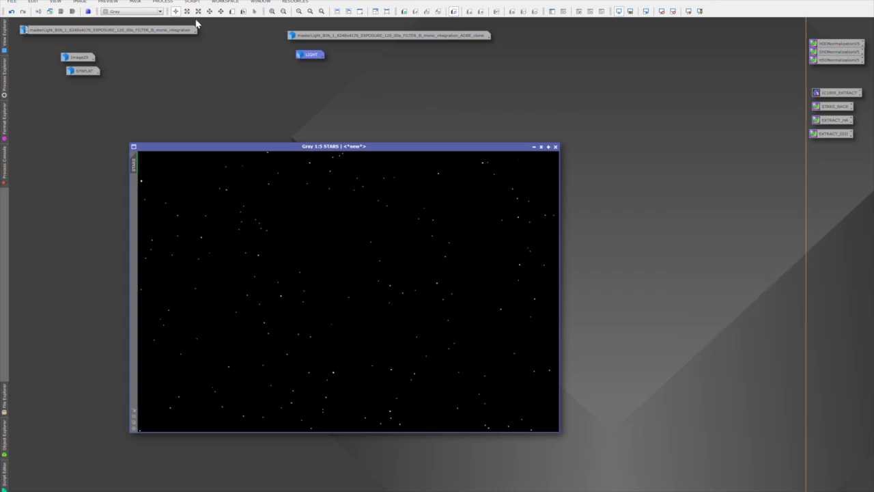
# - Open PixelMath and restore the LIGHT image from its icon
pyautogui.click(167, 2)
pyautogui.moveTo(174, 12)
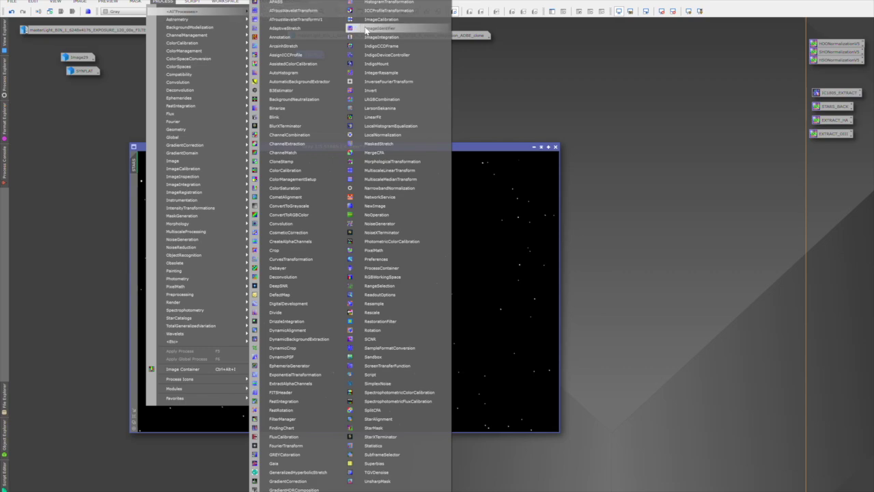
pyautogui.click(387, 250)
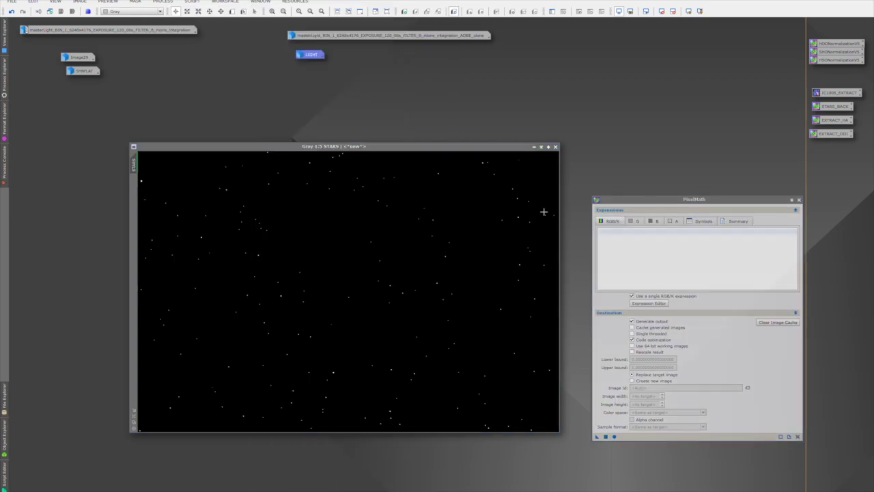
pyautogui.doubleClick(310, 55)
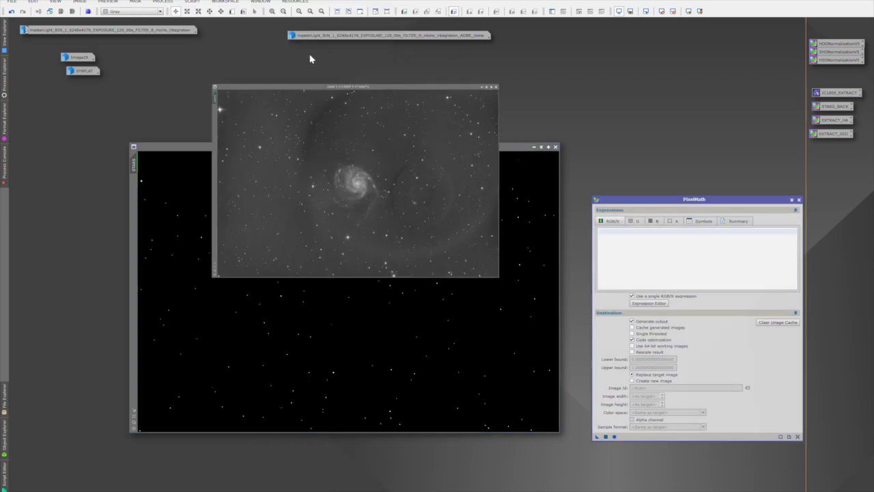
pyautogui.moveTo(334, 106); pyautogui.dragTo(298, 131)
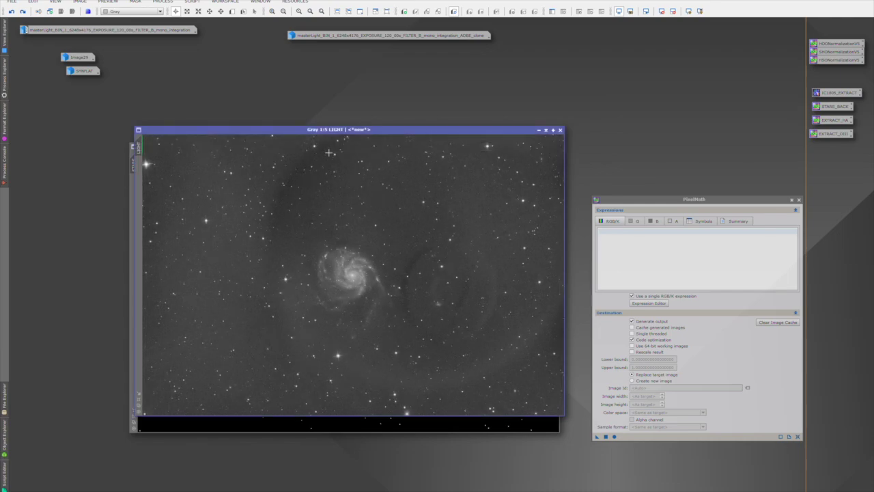
# - Enter the expression LIGHT - STARS, sending the result to a new image named FLAT
pyautogui.click(621, 234)
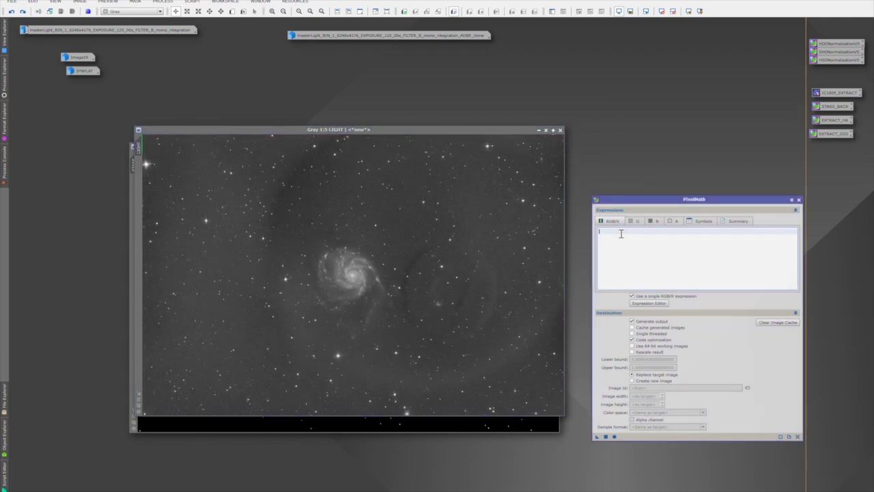
pyautogui.write('LIGHT - STARS')
pyautogui.click(632, 380)
pyautogui.click(645, 388)
pyautogui.write('FLAT')
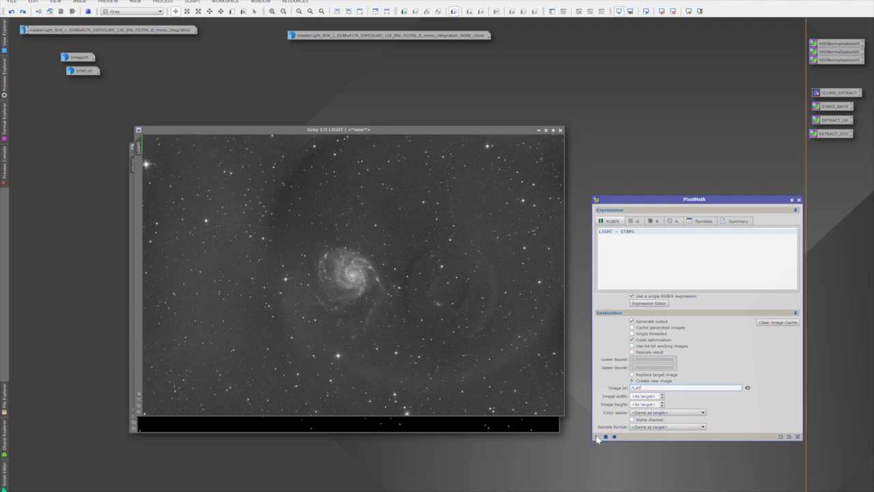
# - Run the LIGHT - STARS PixelMath on LIGHT and auto-stretch the resulting FLAT image
pyautogui.moveTo(596, 438); pyautogui.dragTo(378, 250)
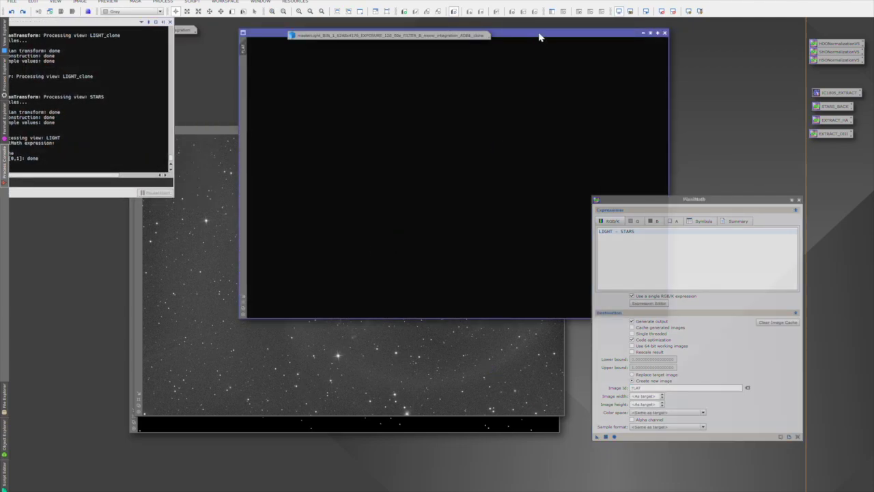
pyautogui.hotkey('ctrl', 'a')
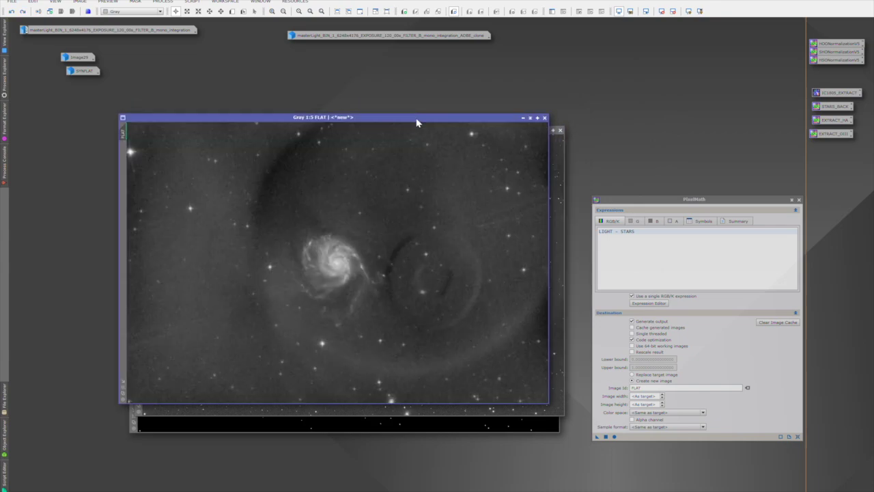